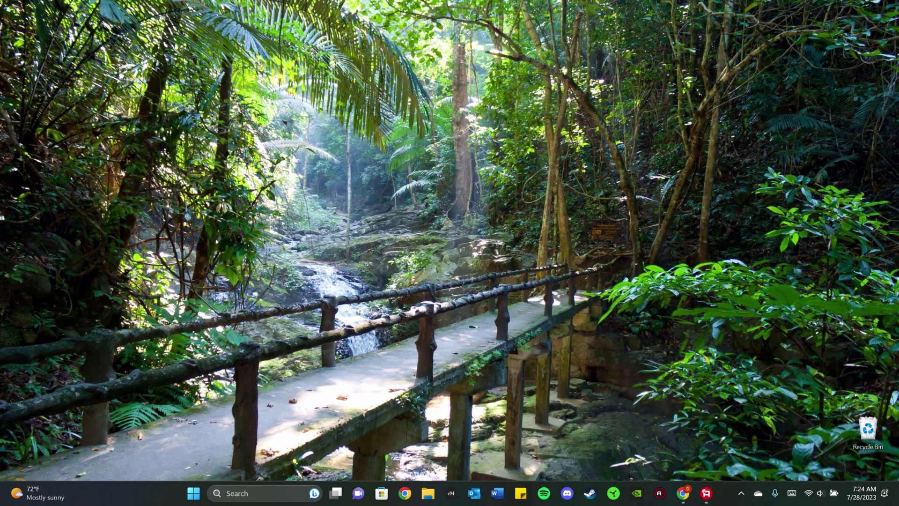
Switch to Chrome and open the Sandboxie-Plus Downloads page from the "download sandboxie" search results
click(683, 493)
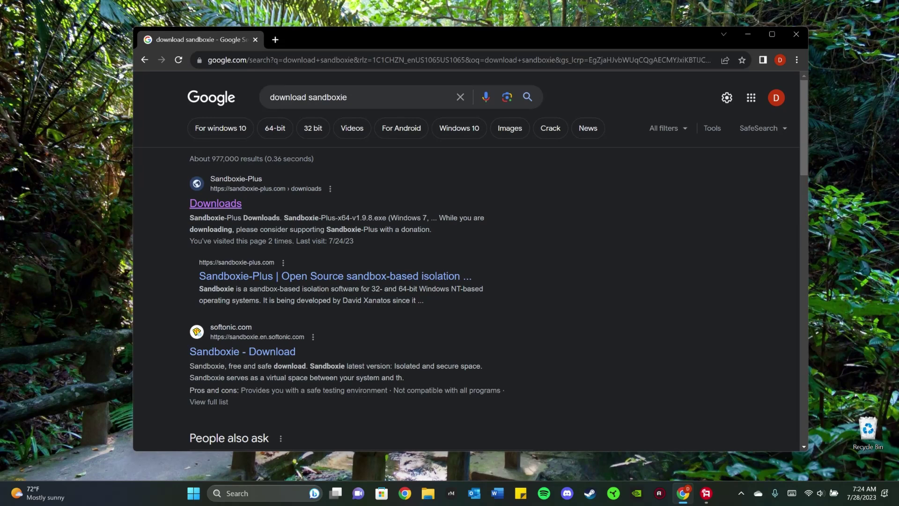
drag(347, 97, 269, 97)
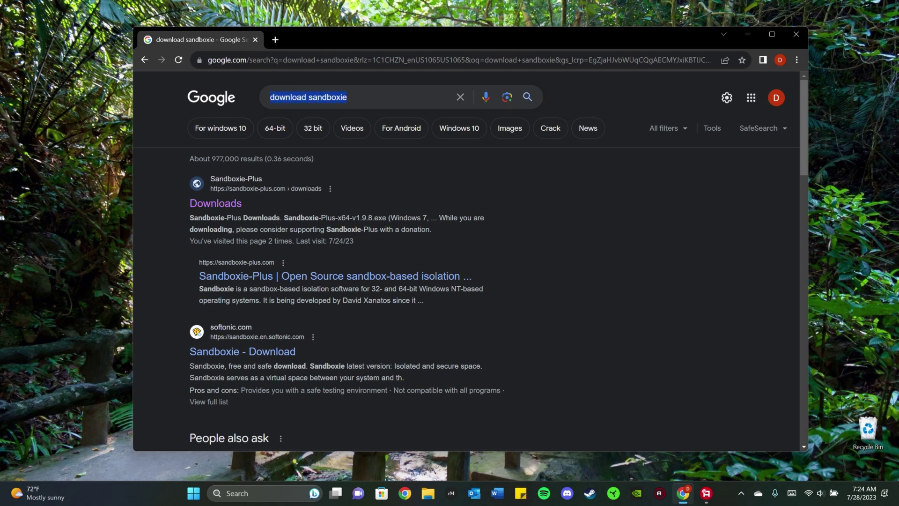
click(215, 203)
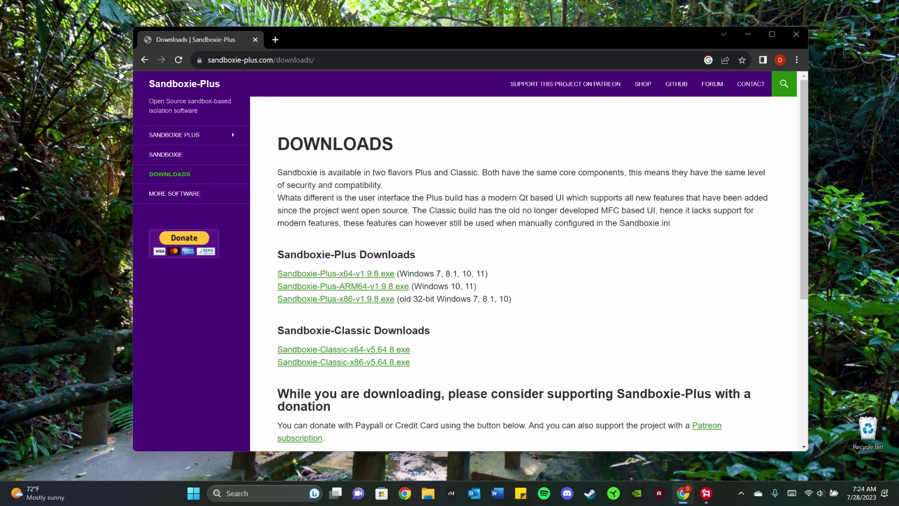
Download Sandboxie-Plus-x64-v1.9.8.exe from the Sandboxie-Plus Downloads section and place the file on the desktop
drag(416, 255, 277, 256)
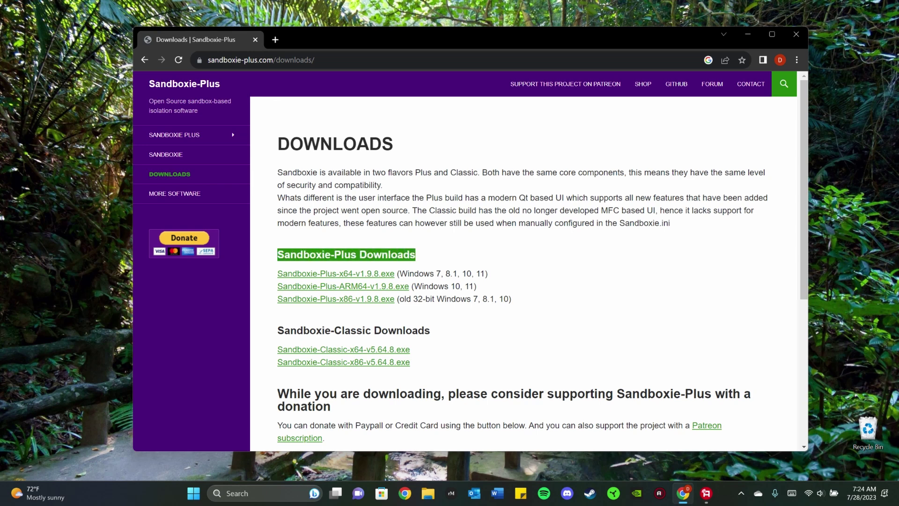
click(279, 260)
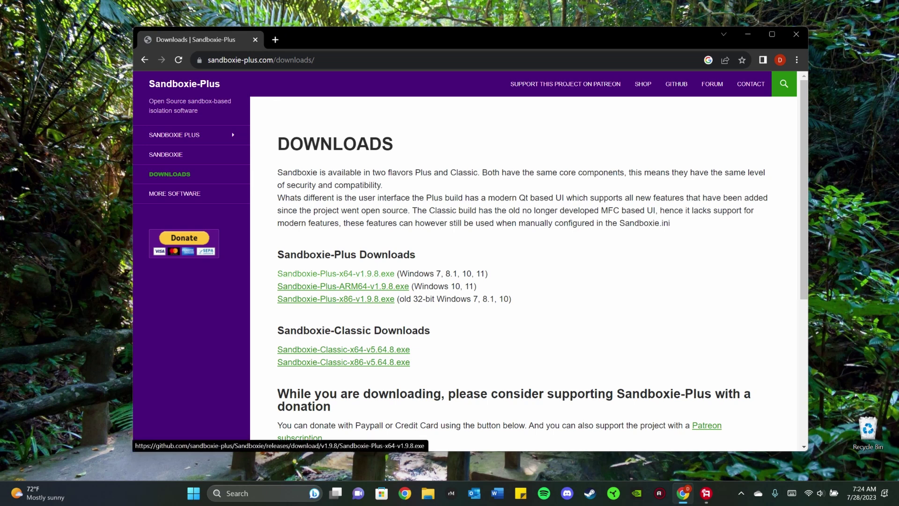
click(336, 273)
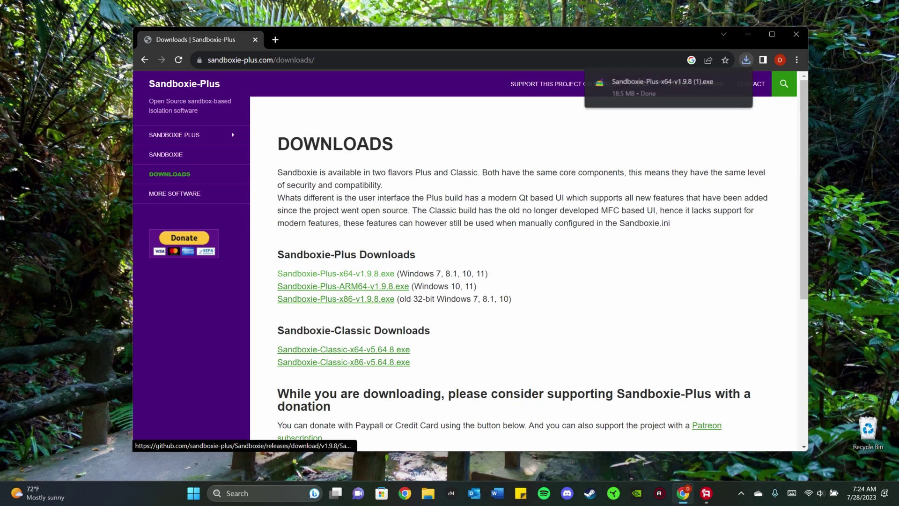
drag(655, 87, 875, 313)
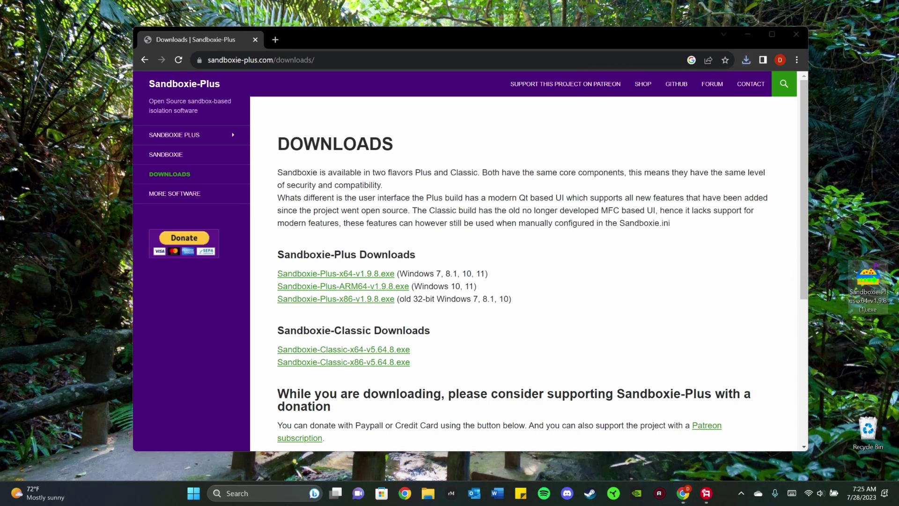
click(835, 304)
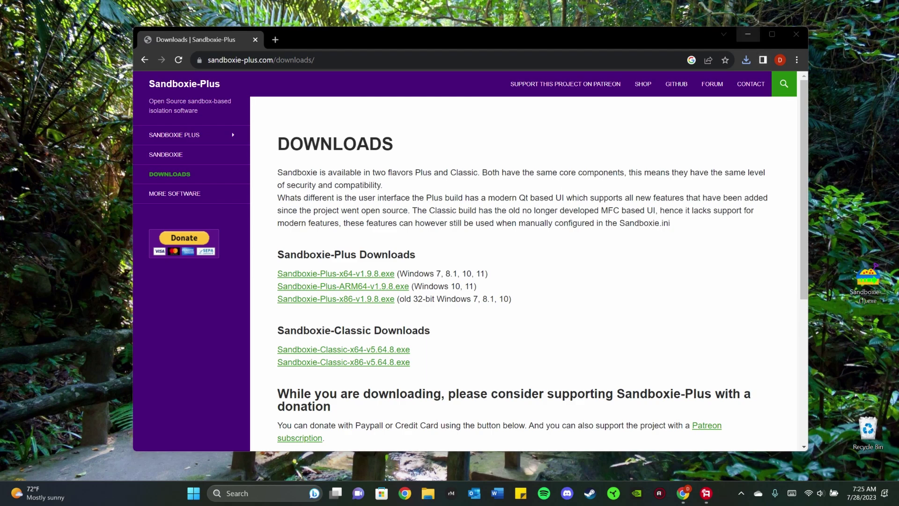
Minimize the browser, run the Sandboxie-Plus installer from the desktop with permission to make changes, and use English as the setup language
click(748, 33)
double_click(868, 279)
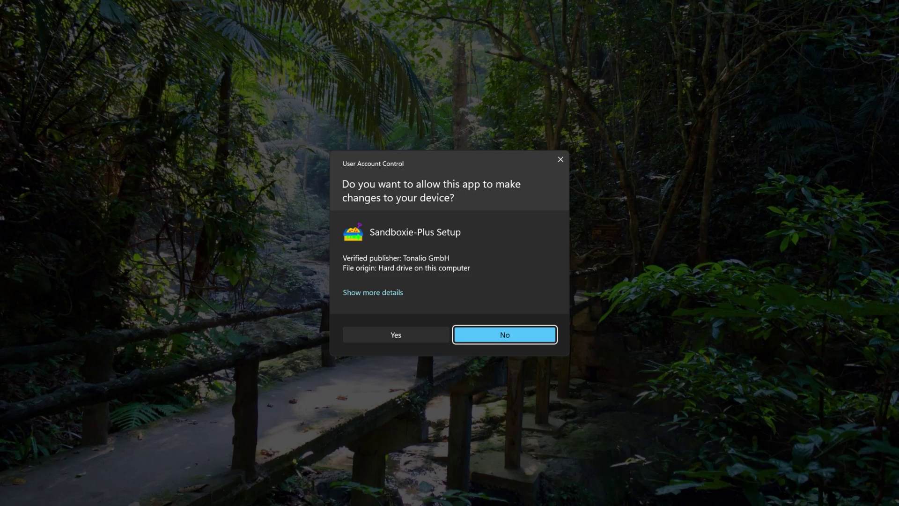
click(395, 335)
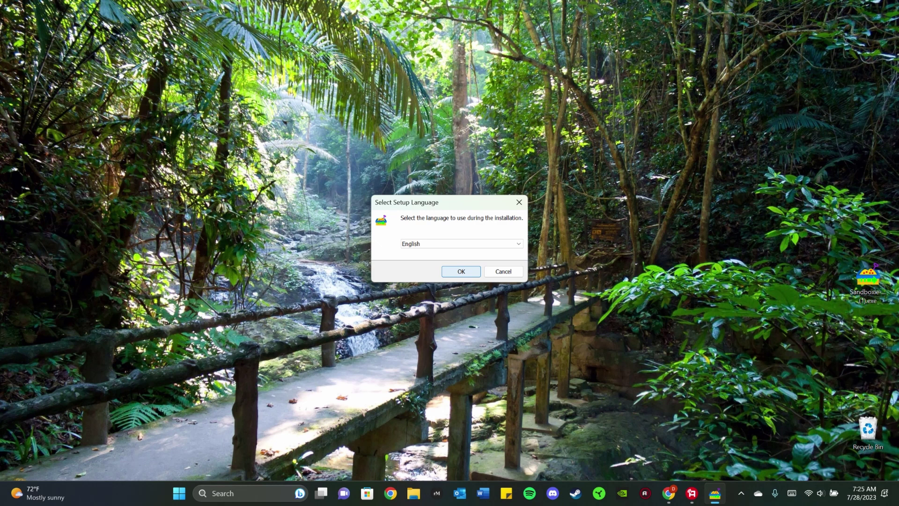
key(Return)
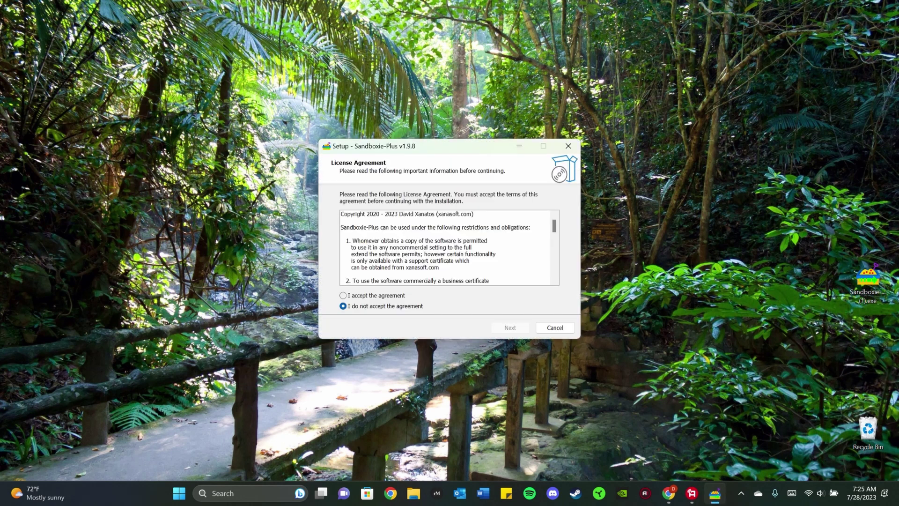
Accept the license agreement and choose to install Sandboxie-Plus on this computer
click(343, 295)
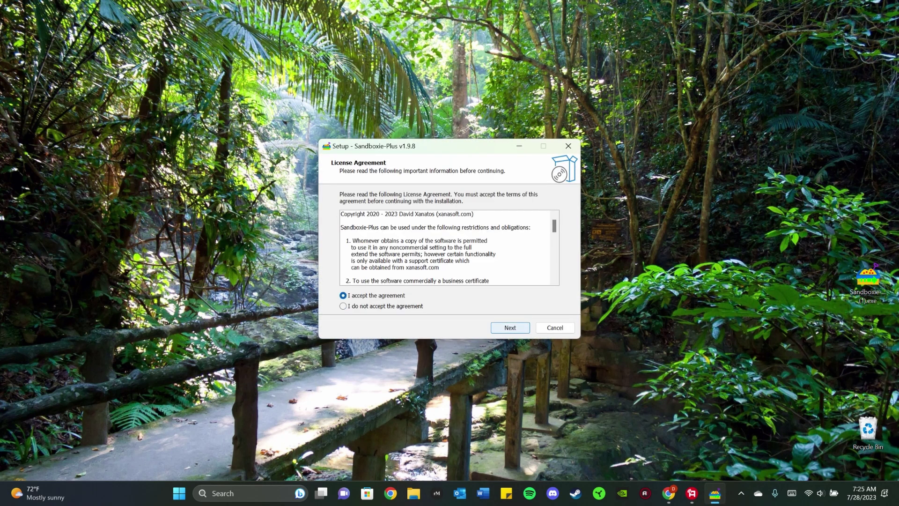
click(510, 327)
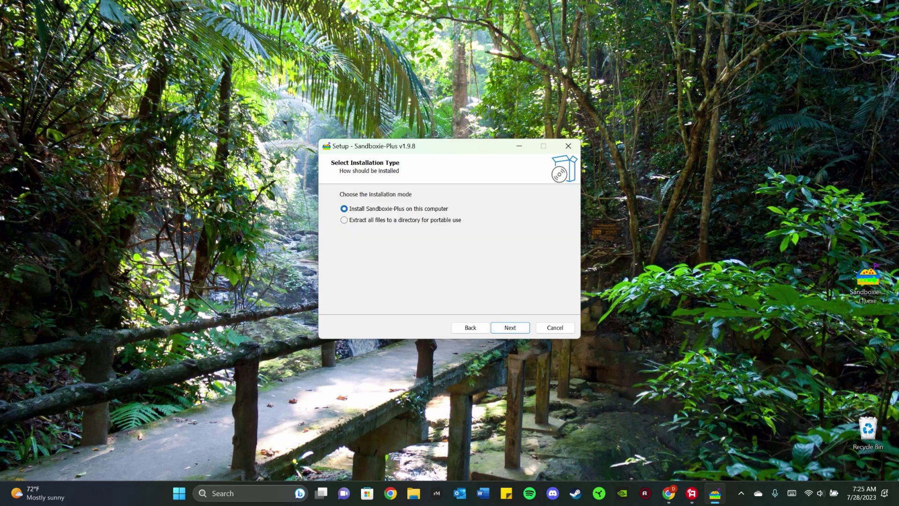
click(509, 328)
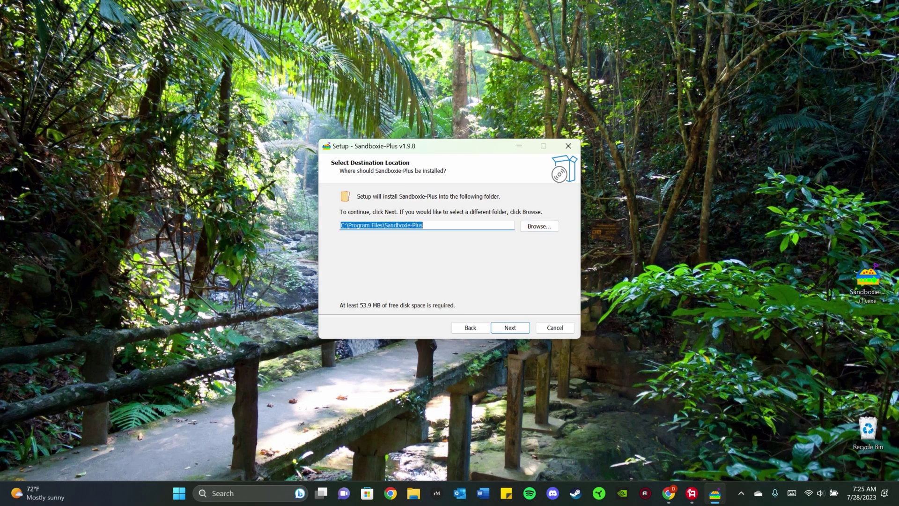
Install to C:\Program Files\Sandboxie-Plus with the default Start Menu folder and additional tasks, and finish by starting the Sandboxie-Plus UI
key(Return)
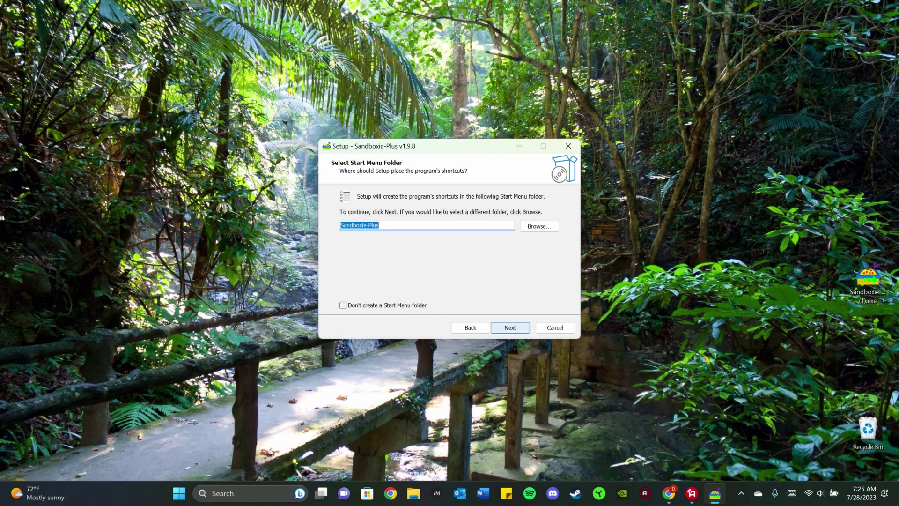
key(Return)
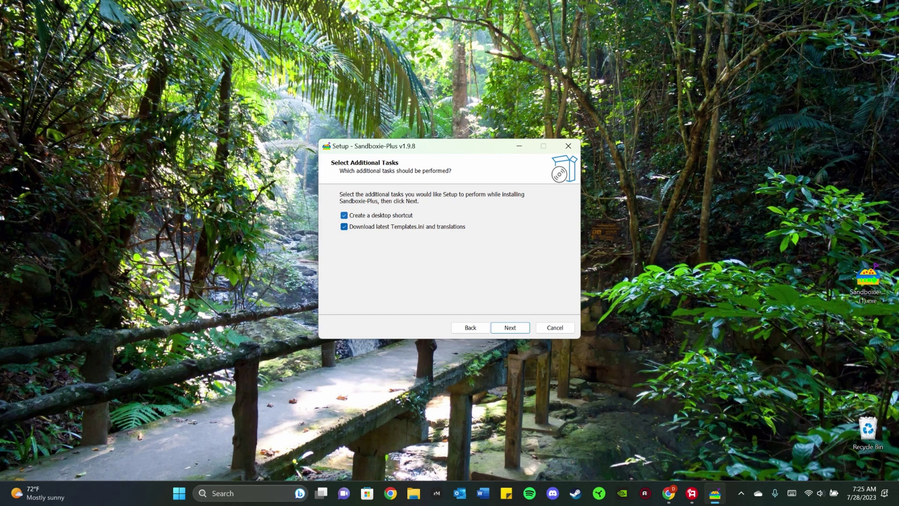
key(Return)
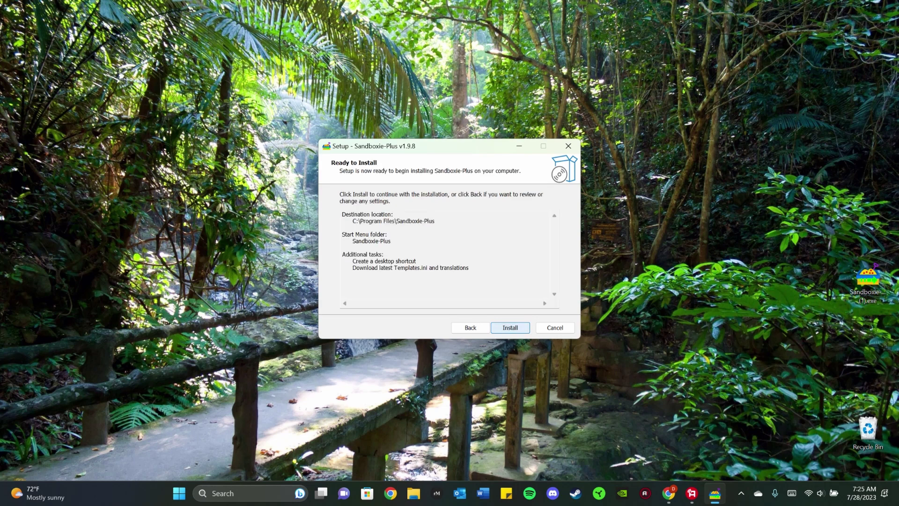
key(Return)
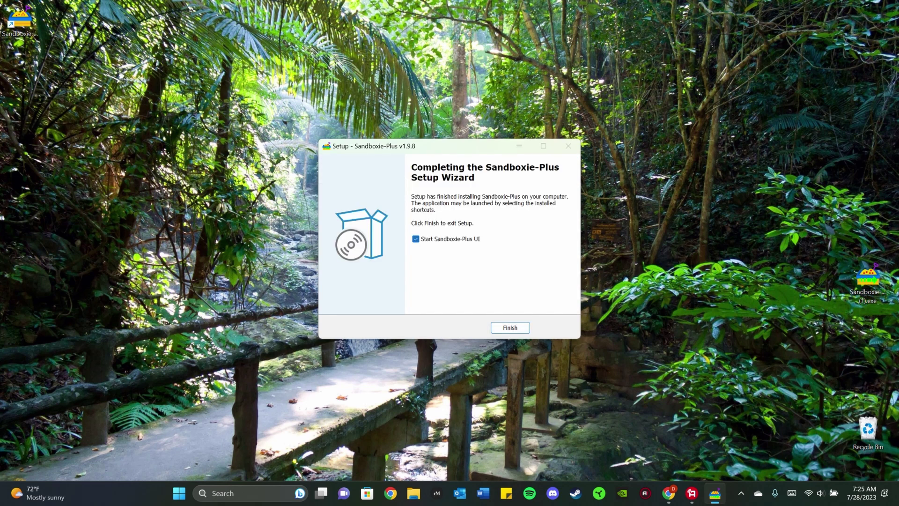
click(510, 327)
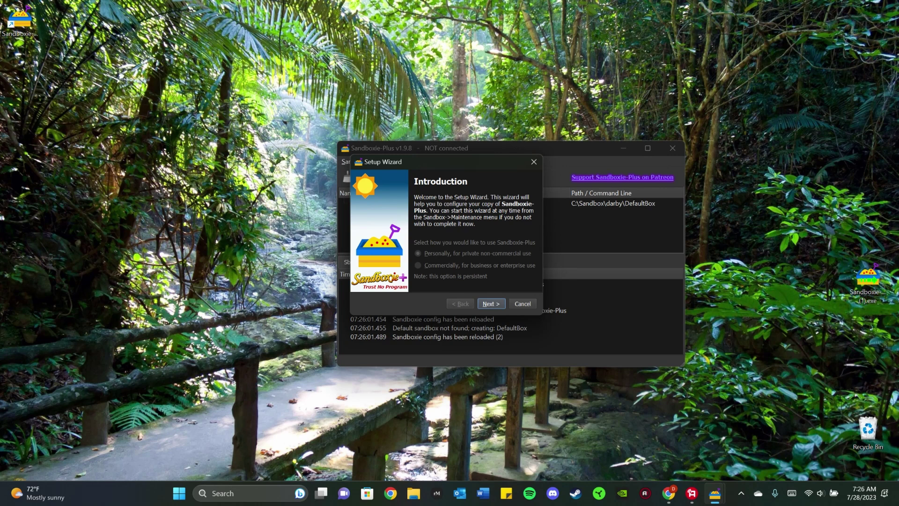
Skip the support certificate in the Setup Wizard, and disable the 'Run Sandboxed' context menu entry and the sandboxed web browser desktop shortcut
key(Return)
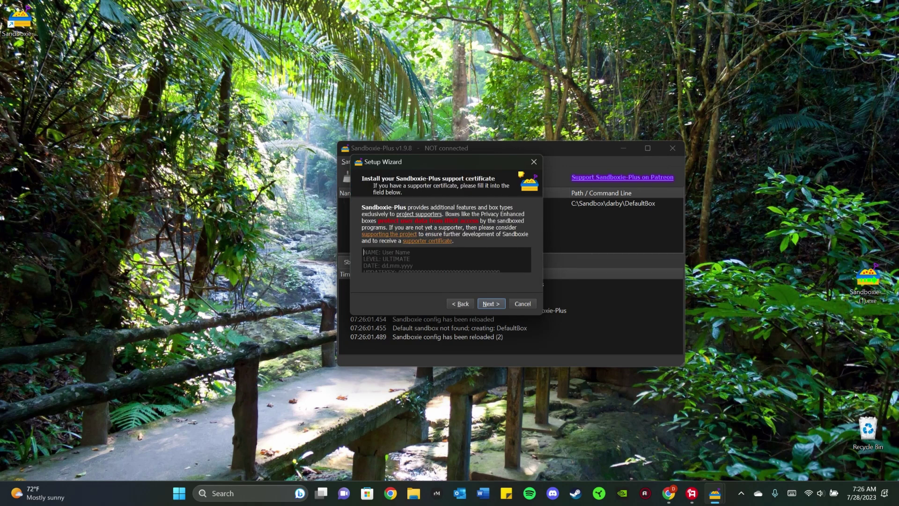
key(Return)
key(Return)
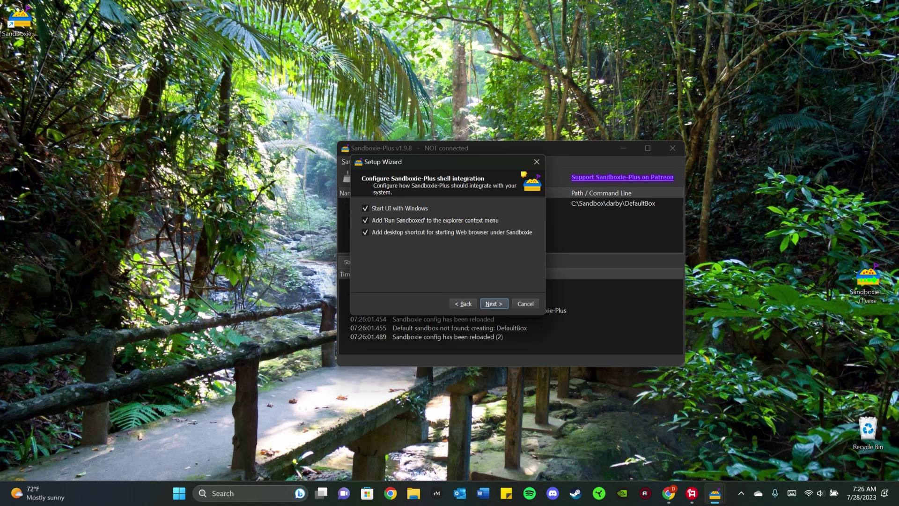
click(365, 232)
click(365, 220)
key(Return)
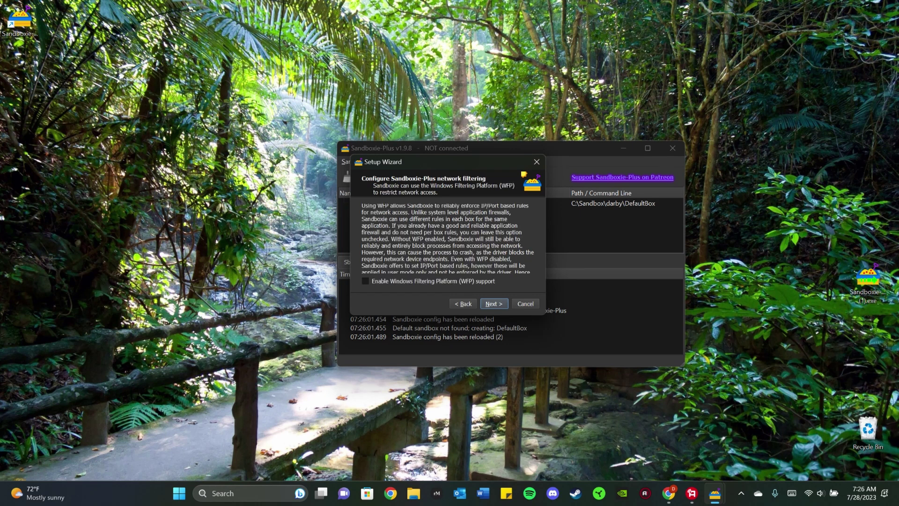
Finish the Setup Wizard with Windows Filtering Platform support left off, and close the Global Settings app compatibility window
key(Return)
key(Return)
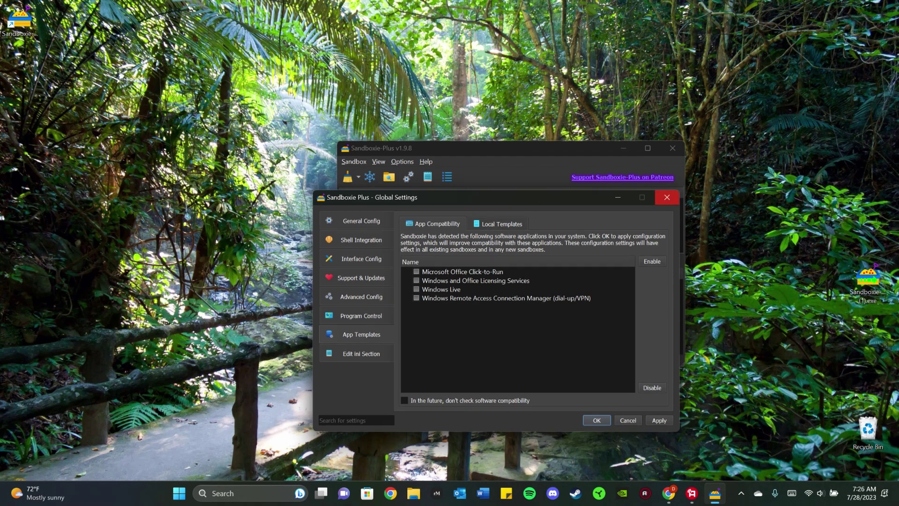
click(666, 197)
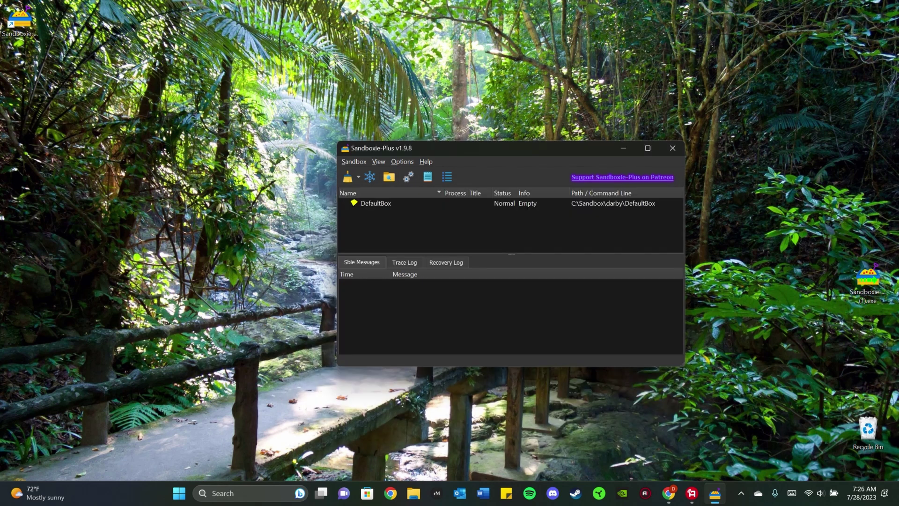
Create a new Standard Isolation Sandbox named darbs1 and dismiss the virtualization scheme notice permanently
drag(512, 152, 478, 137)
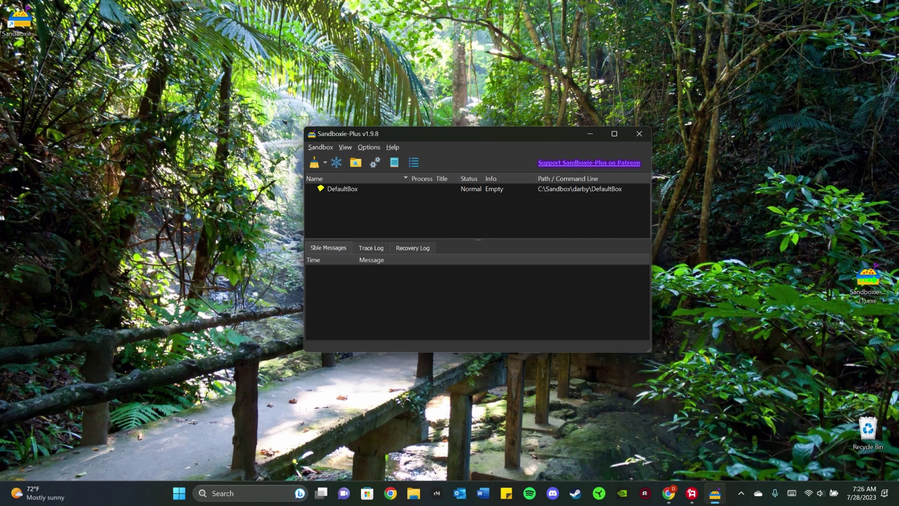
click(320, 147)
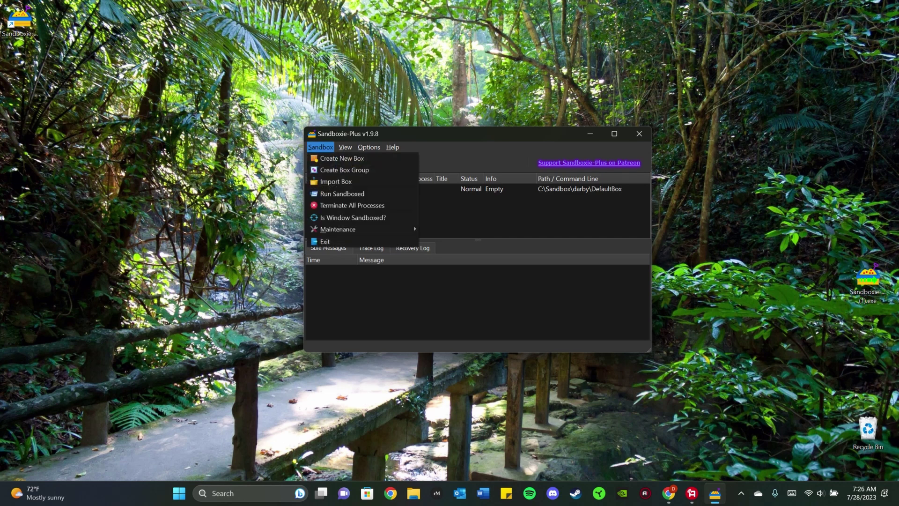
key(Down)
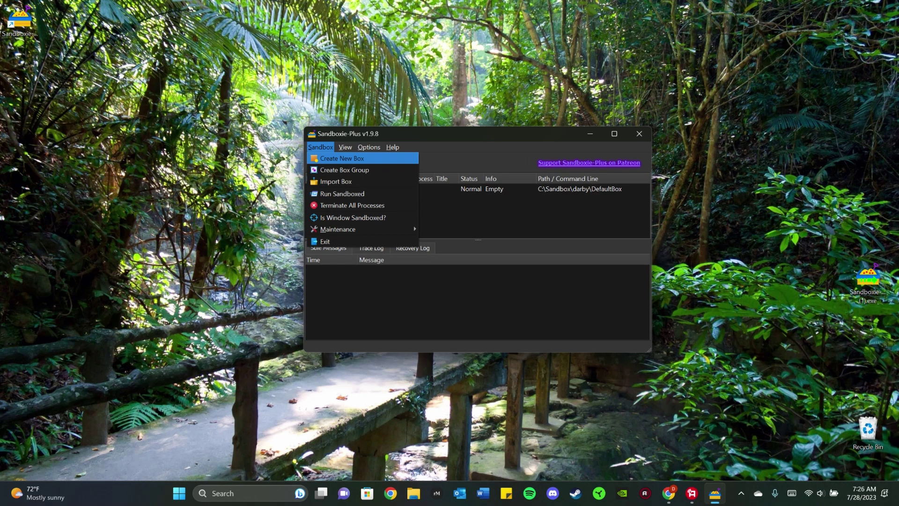
key(Return)
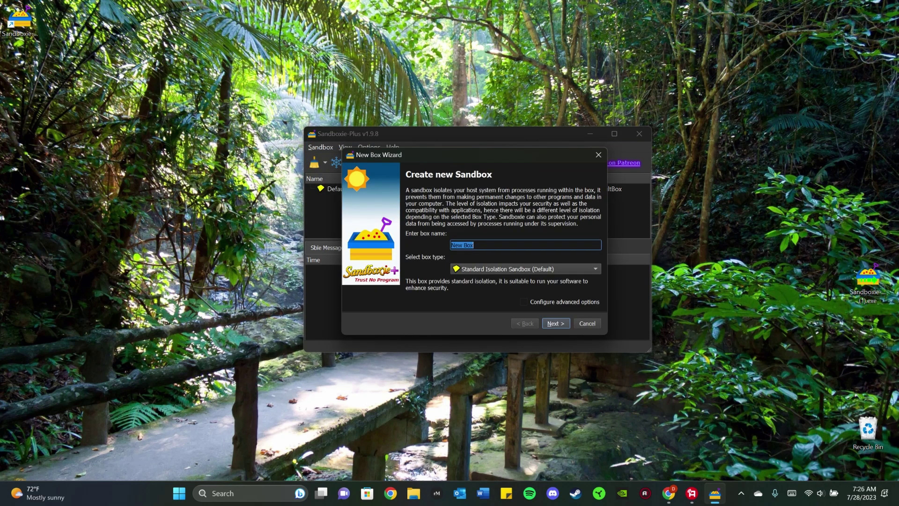
text(darbs1)
key(Return)
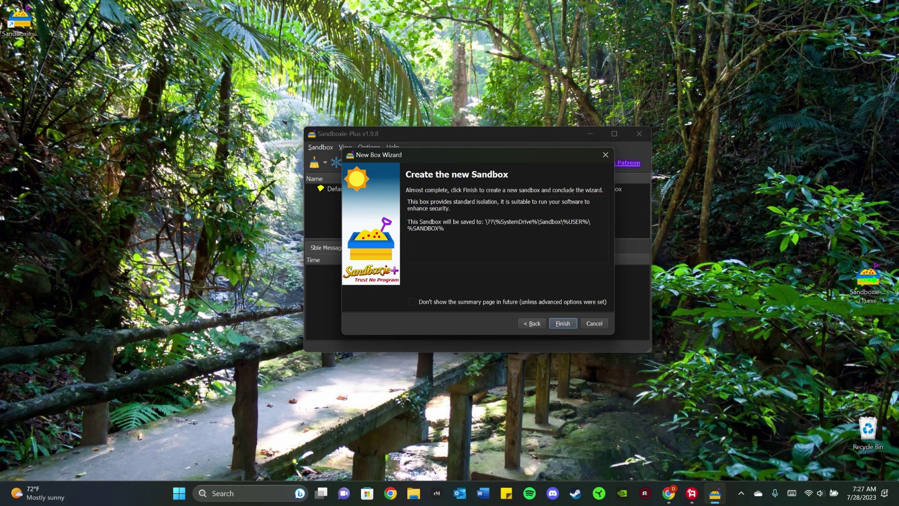
key(Return)
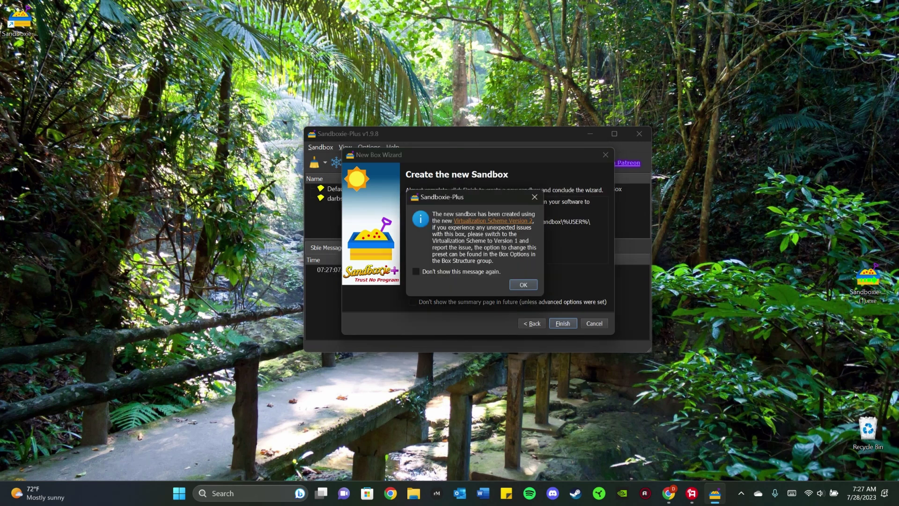
click(416, 271)
key(Return)
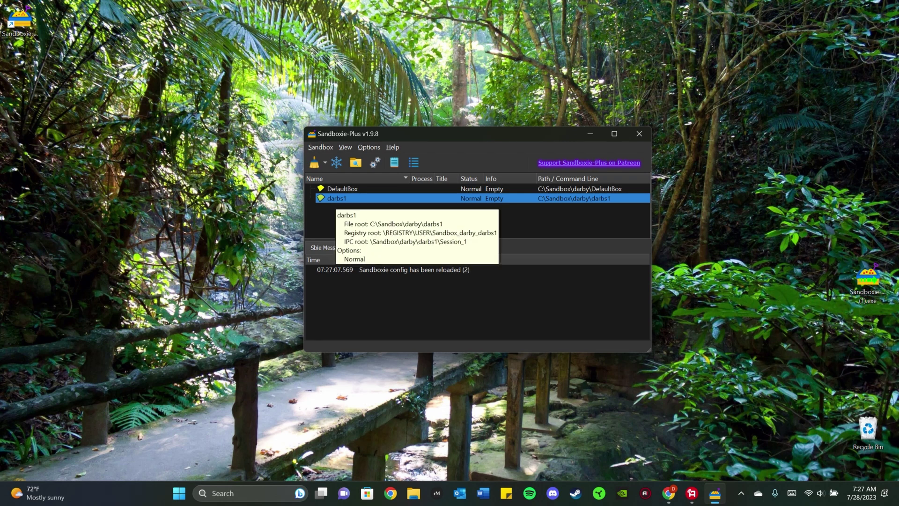
Open the darbs1 sandbox's options and look through the categories to the Resource Access file settings
right_click(331, 197)
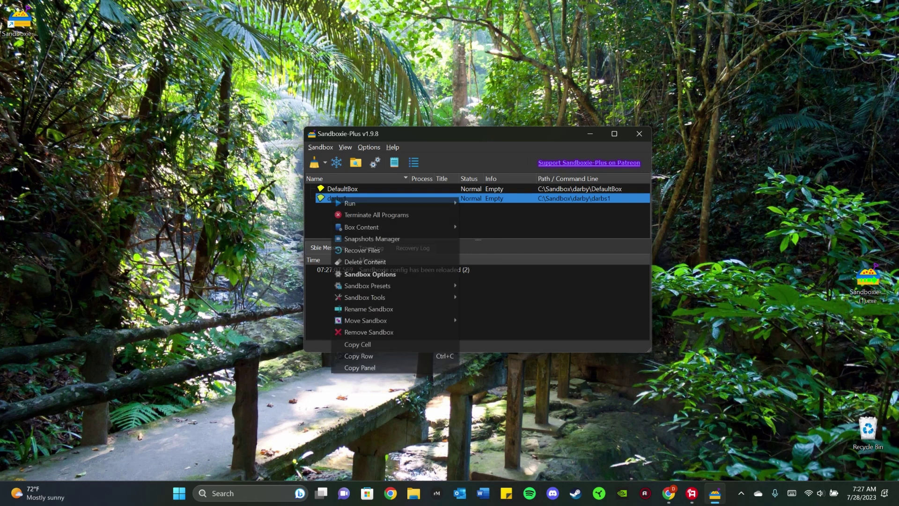
mouse_move(349, 202)
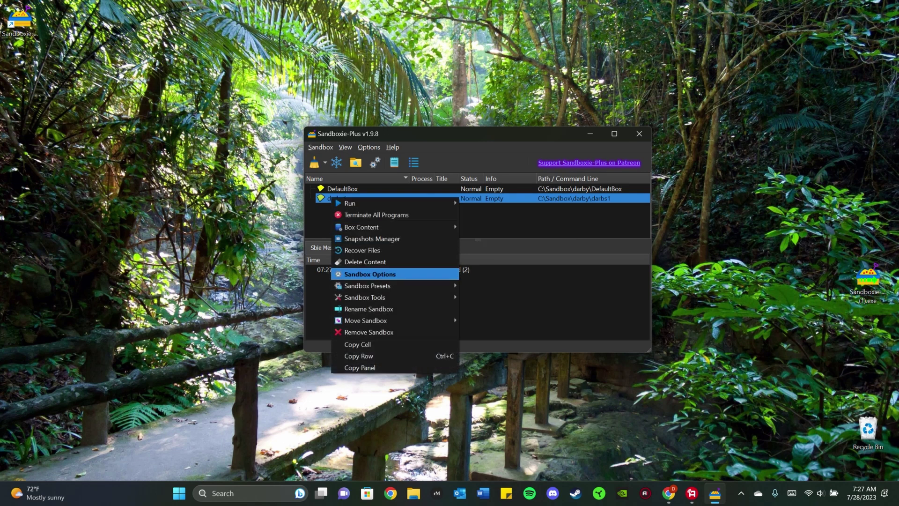
click(370, 274)
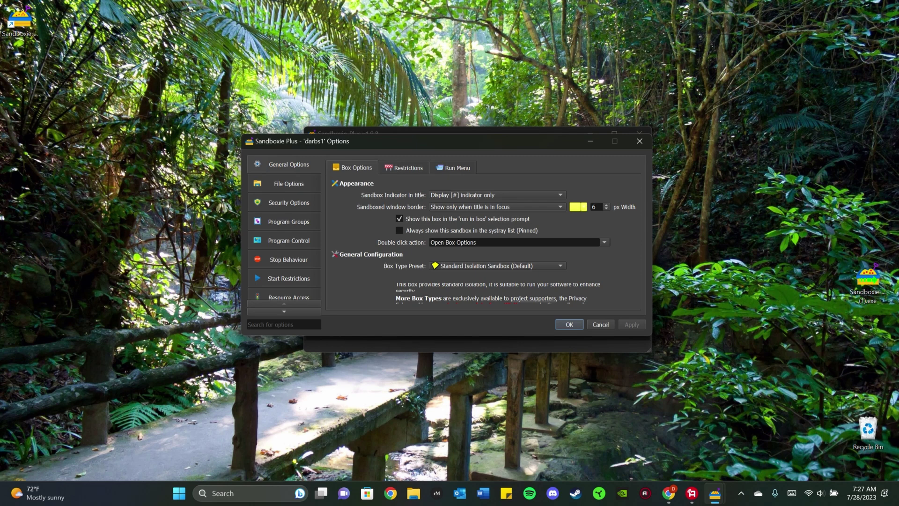
scroll(283, 234, down, 11)
scroll(284, 234, up, 4)
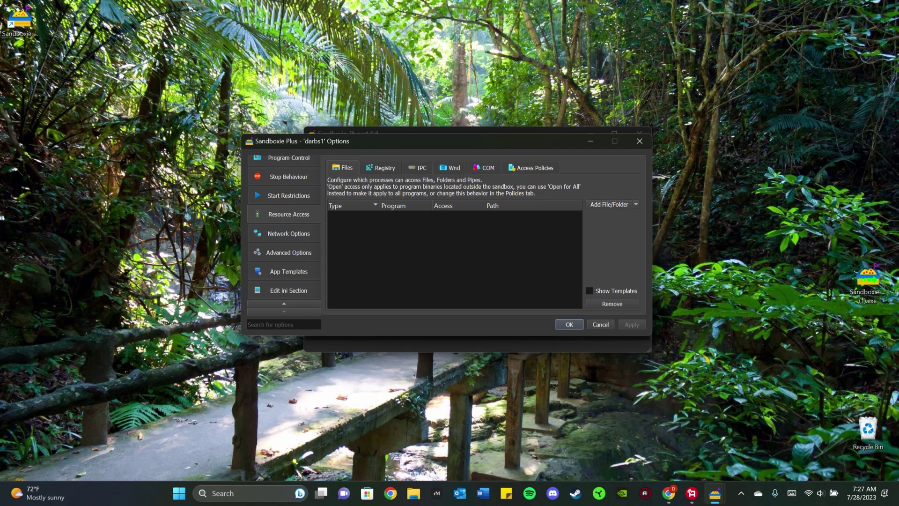
Start adding a file to darbs1's file access list and browse to C:\Program Files (x86)\Steam
click(636, 204)
click(619, 215)
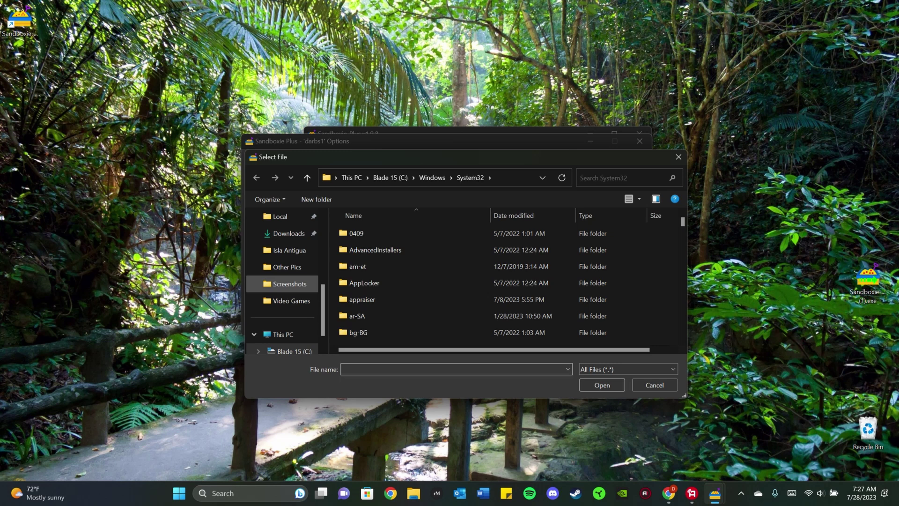
scroll(283, 281, down, 1)
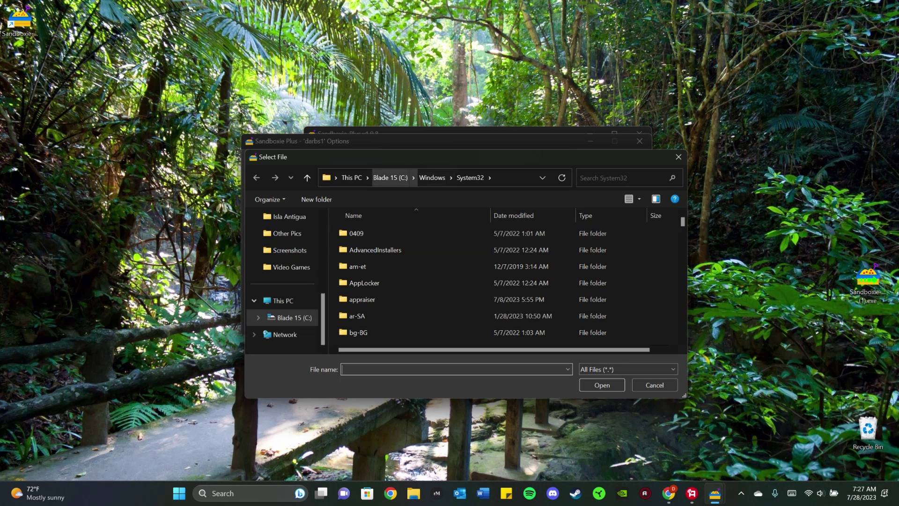
click(390, 177)
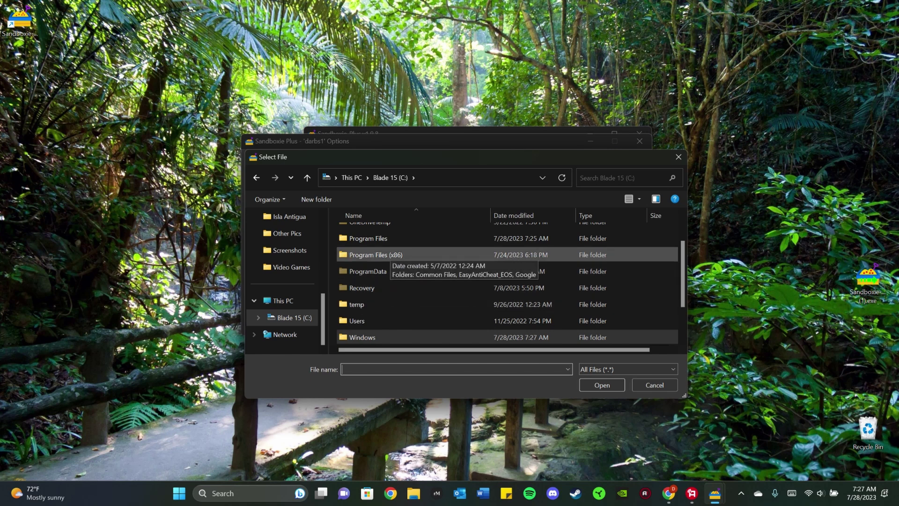
double_click(388, 255)
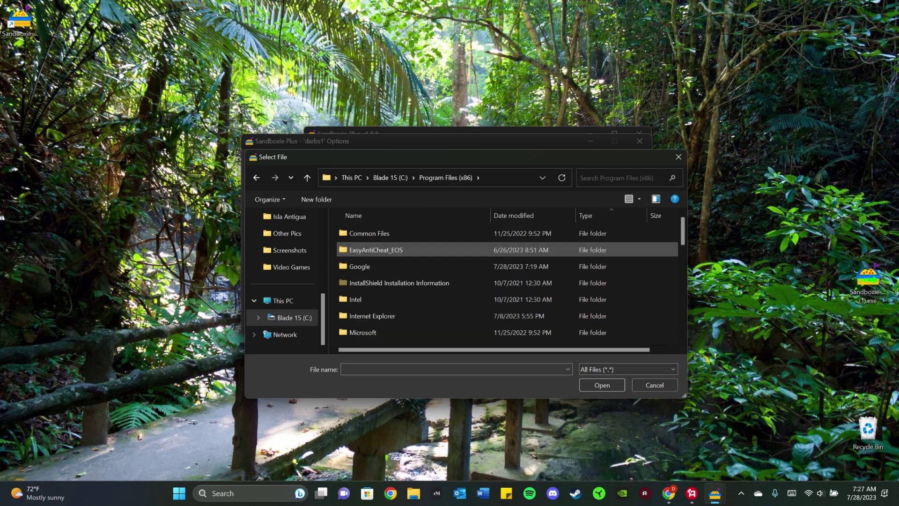
scroll(388, 254, down, 5)
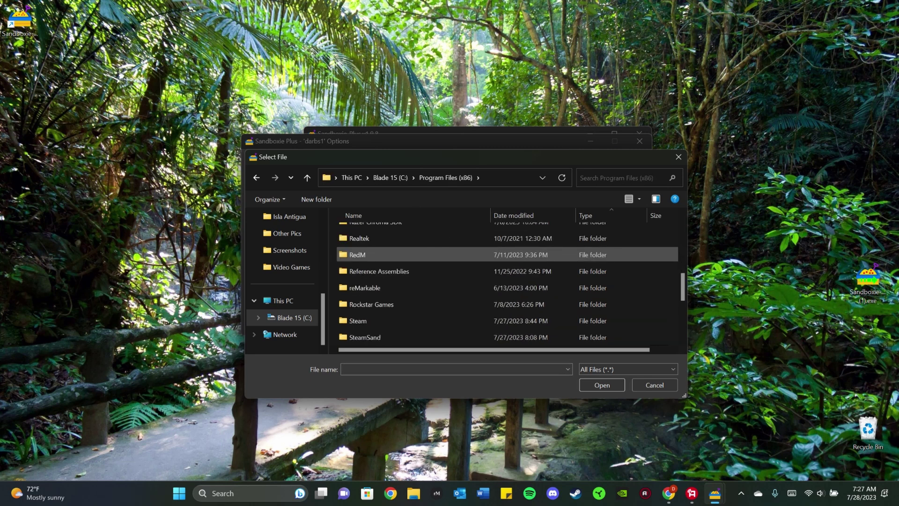
double_click(358, 320)
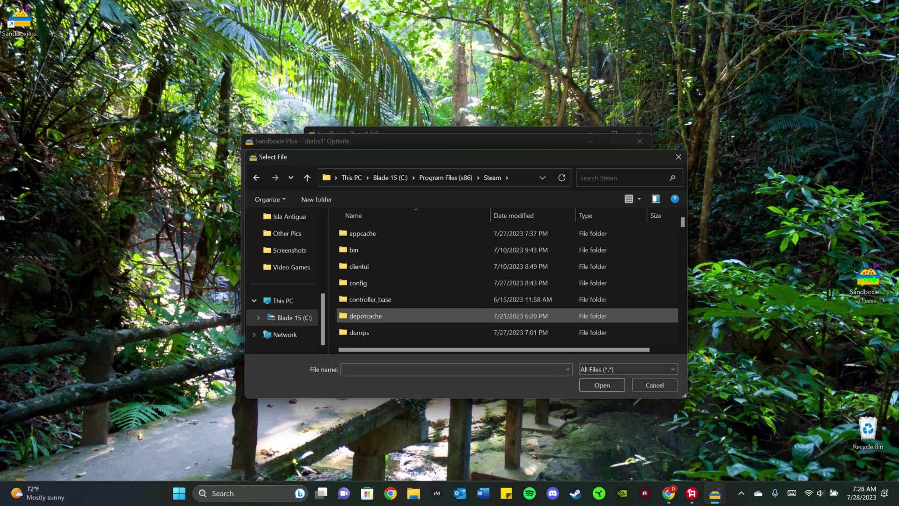
Find steam.exe in the Steam folder and add it to the sandbox's file access list
scroll(389, 254, down, 4)
scroll(388, 255, down, 5)
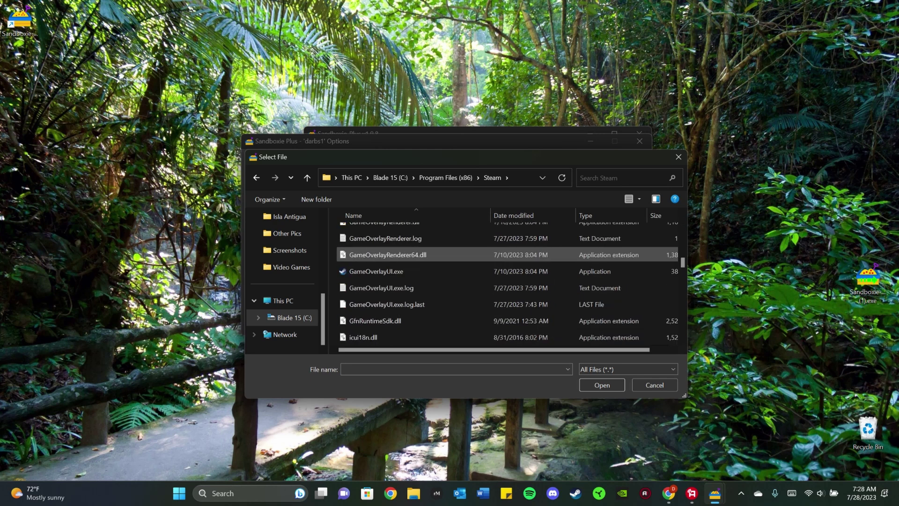
scroll(388, 254, down, 8)
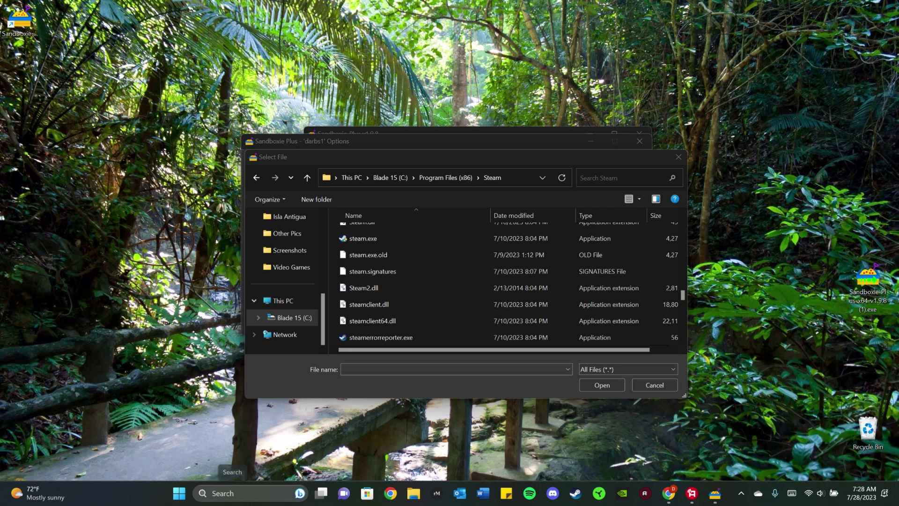
click(215, 493)
text(excelxtension)
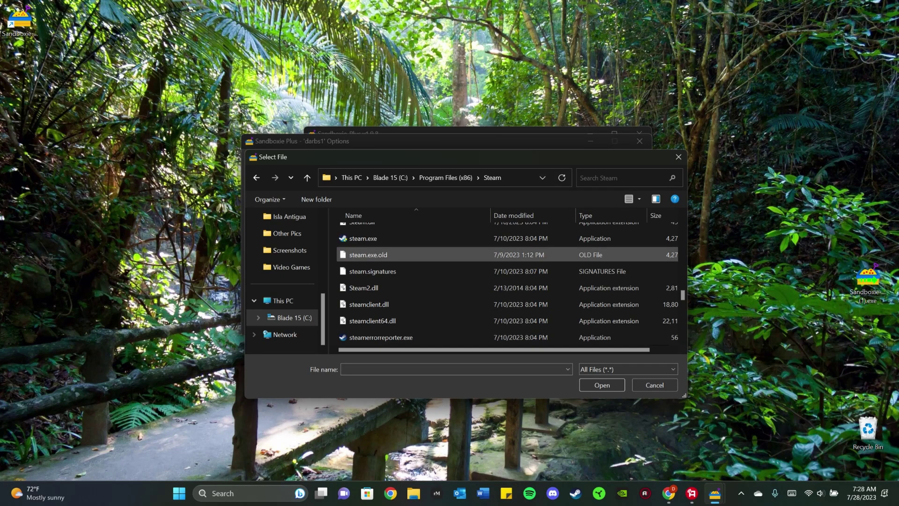
click(363, 239)
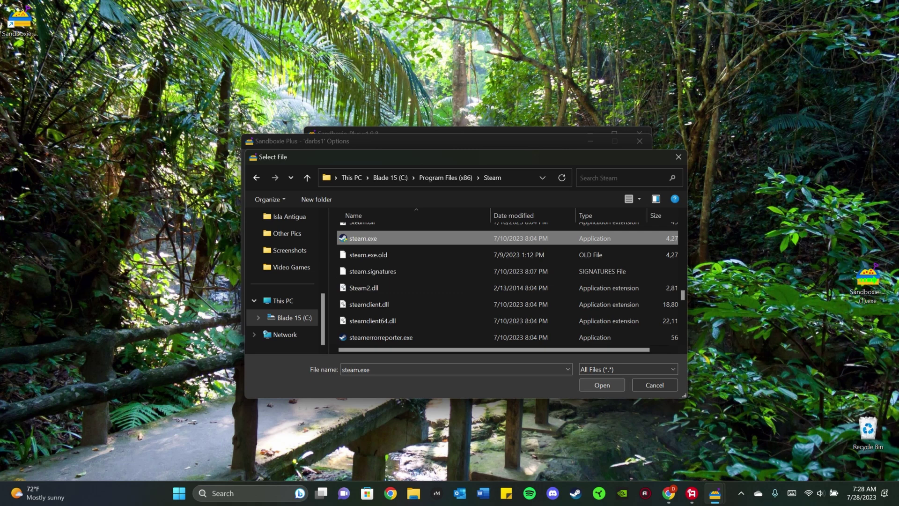
key(Return)
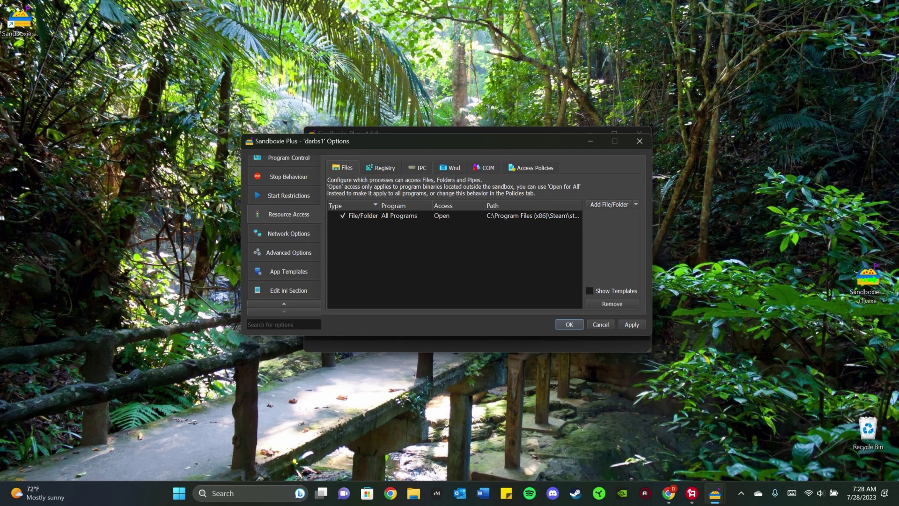
Add the folder C:\Program Files (x86)\Steam to the file access list and save the darbs1 options
click(636, 204)
click(618, 226)
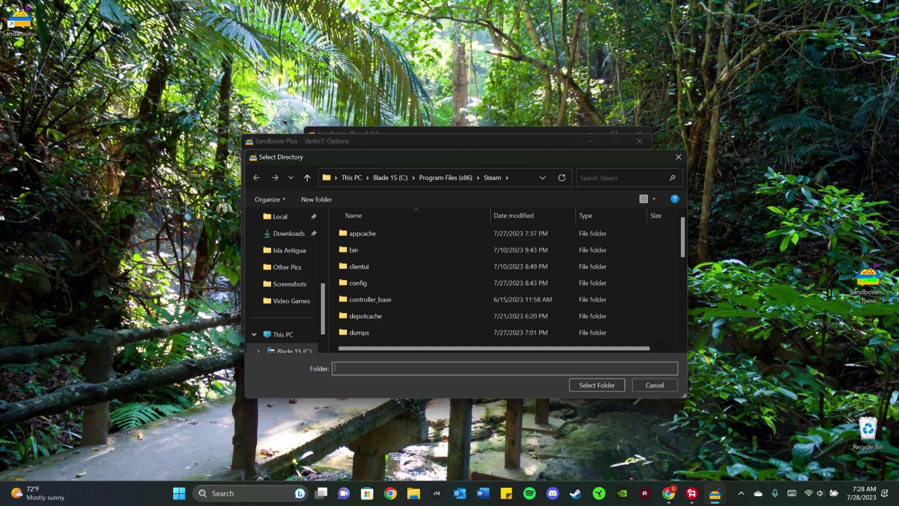
click(446, 178)
scroll(422, 286, down, 10)
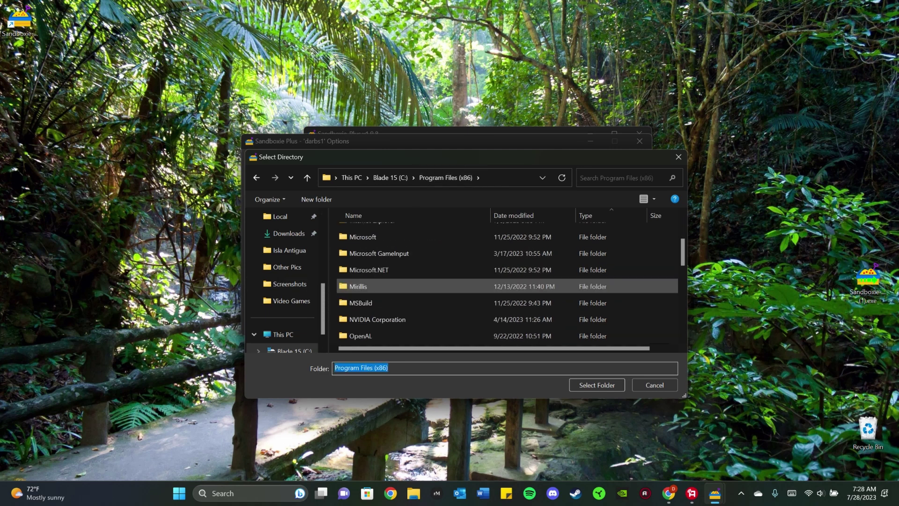
click(374, 319)
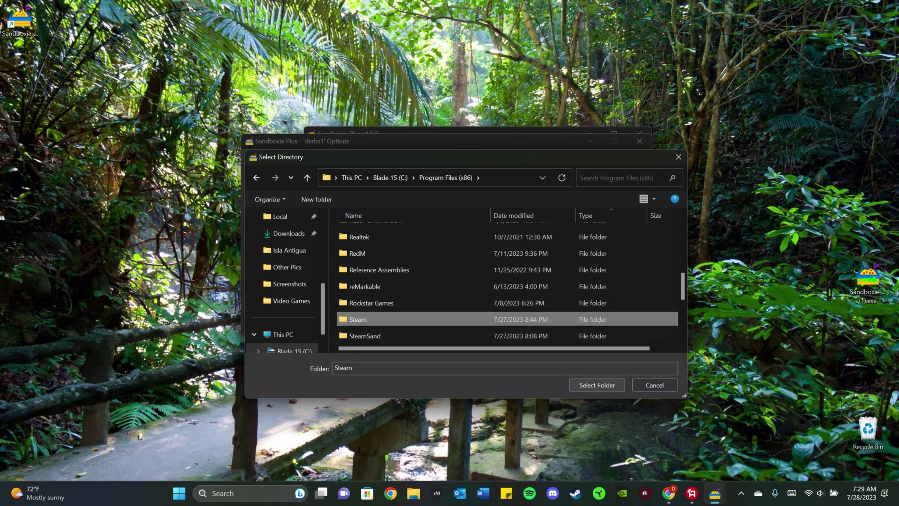
click(596, 384)
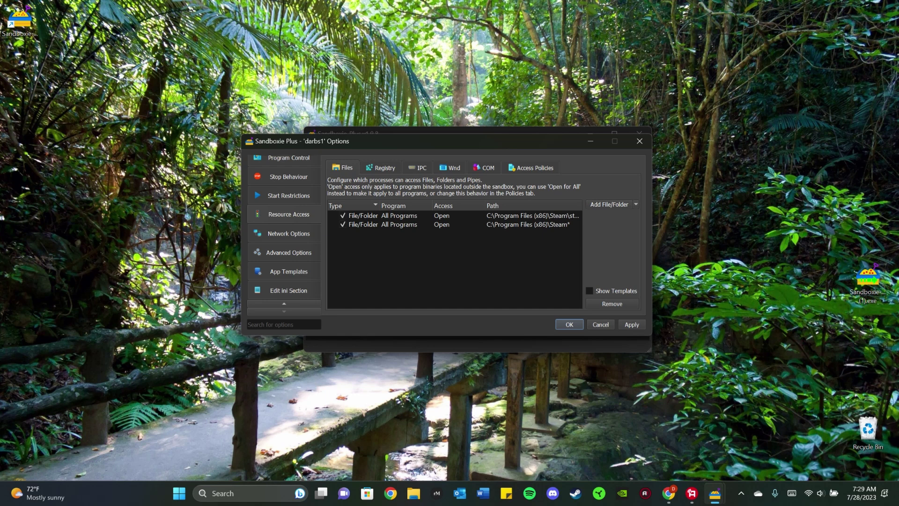
click(569, 324)
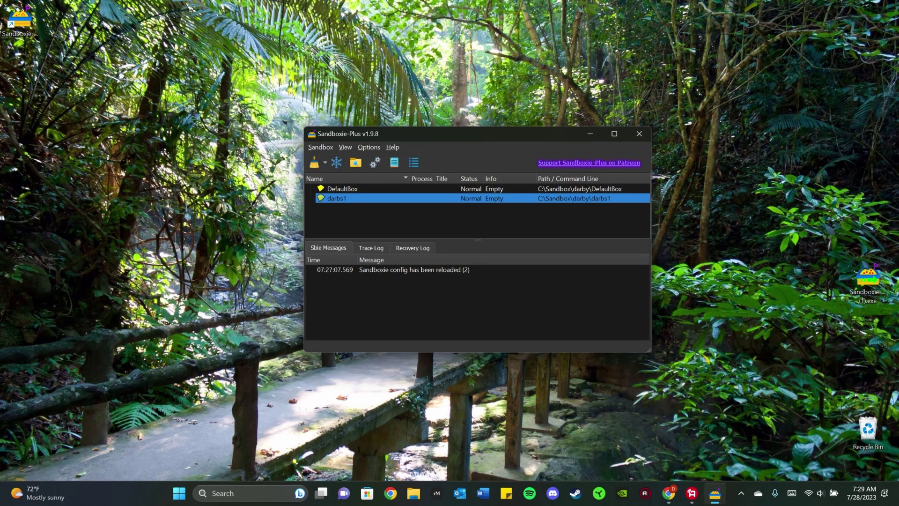
mouse_move(335, 198)
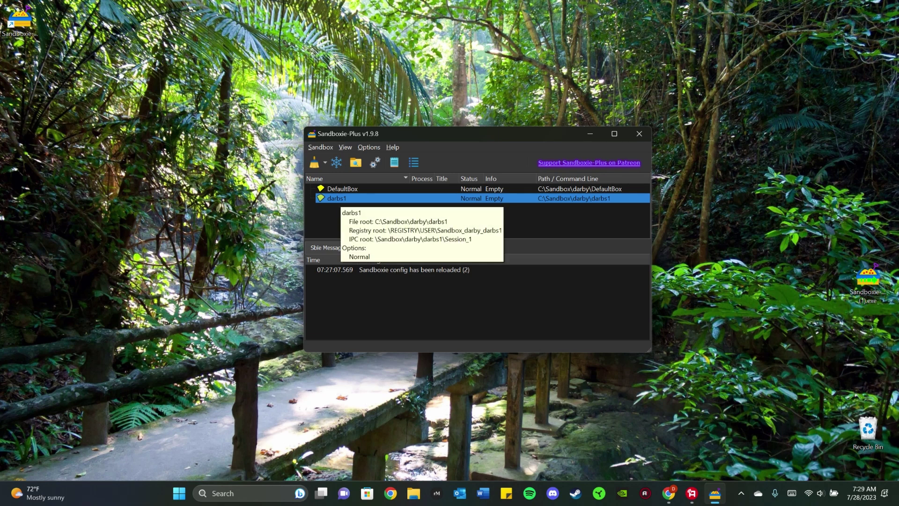
right_click(339, 198)
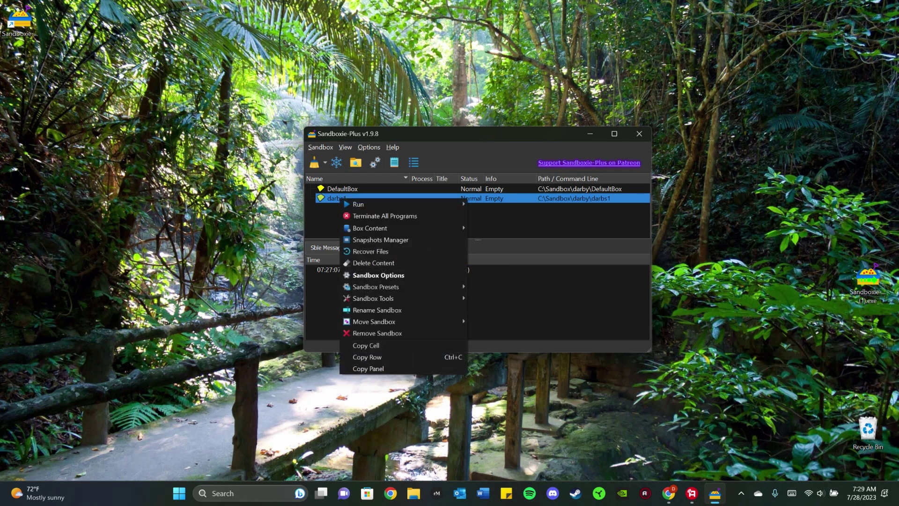
click(496, 219)
click(496, 219)
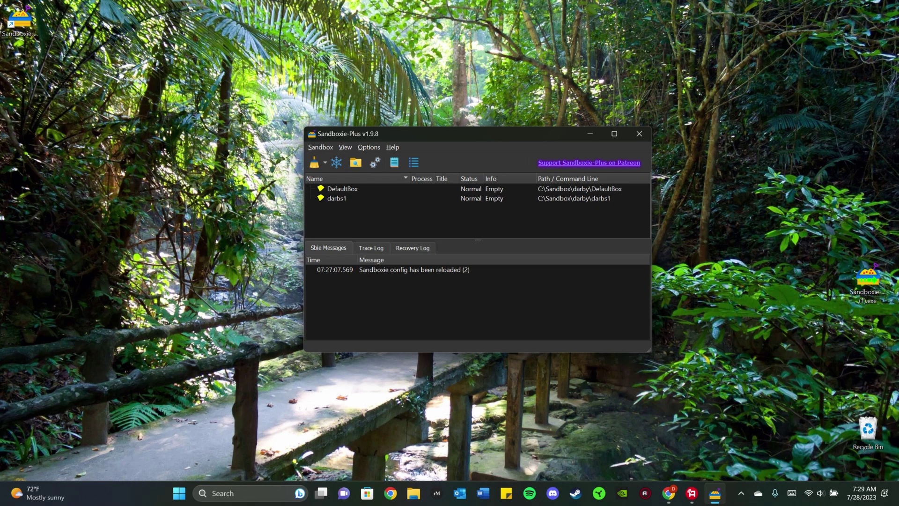
Open Run Program for the darbs1 sandbox and enable Run As UAC Administrator
right_click(338, 199)
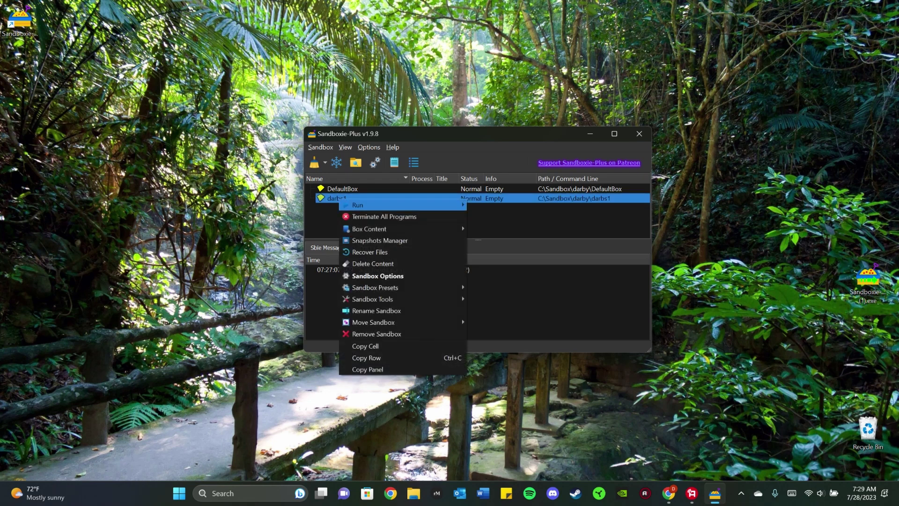
mouse_move(357, 205)
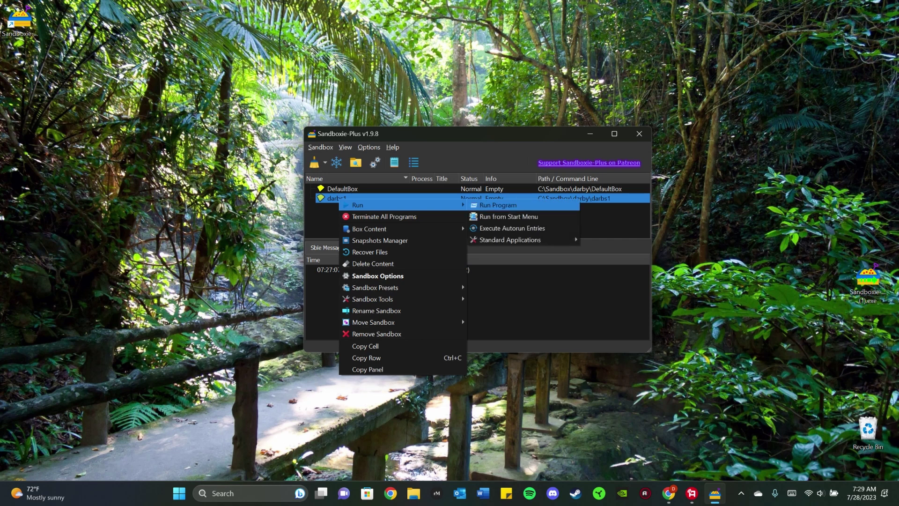
key(Return)
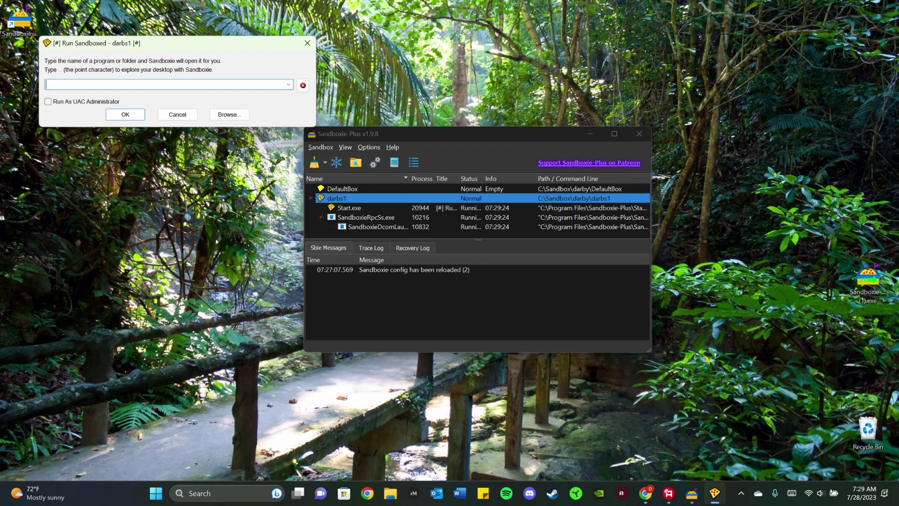
drag(173, 47, 457, 72)
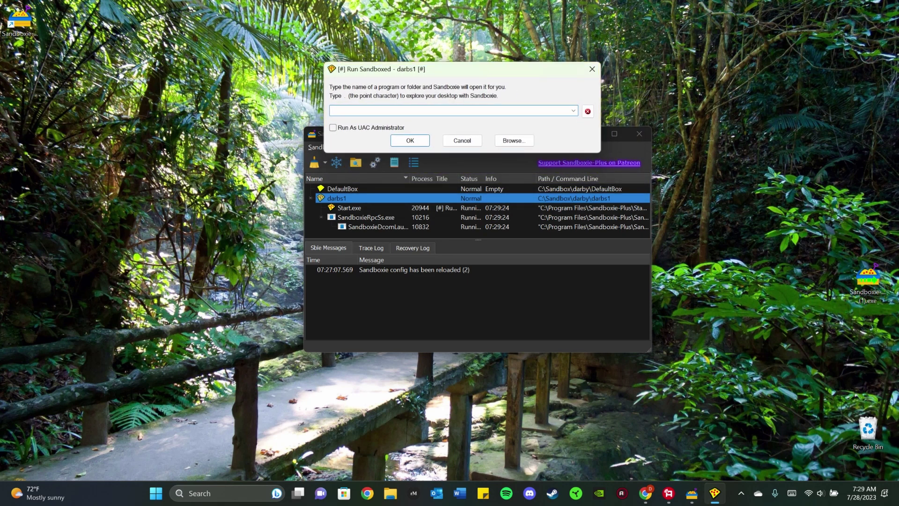
click(333, 127)
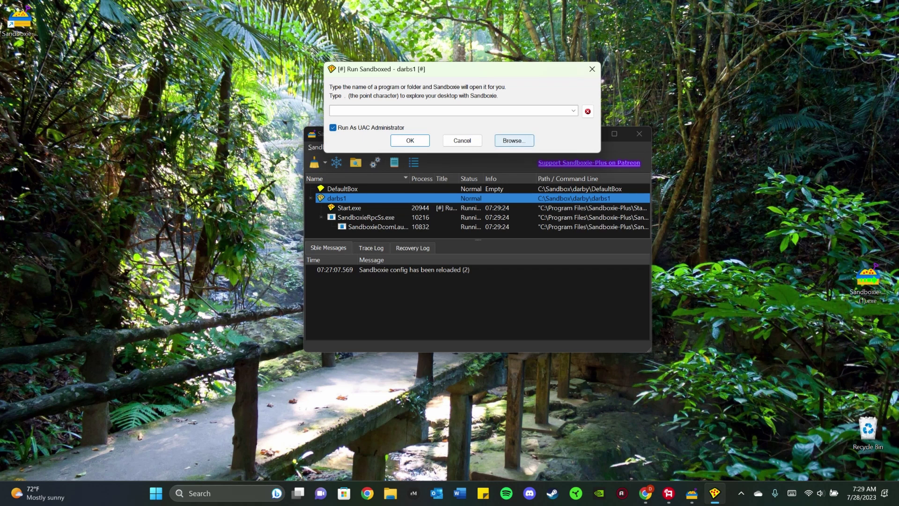
Browse to C:\Program Files (x86)\Steam and choose steam.exe as the program to run sandboxed
click(513, 140)
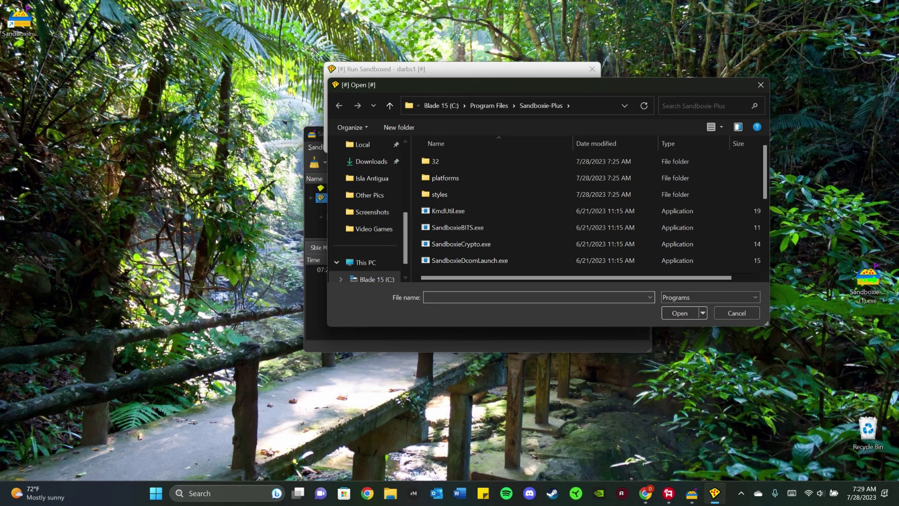
click(441, 106)
double_click(458, 227)
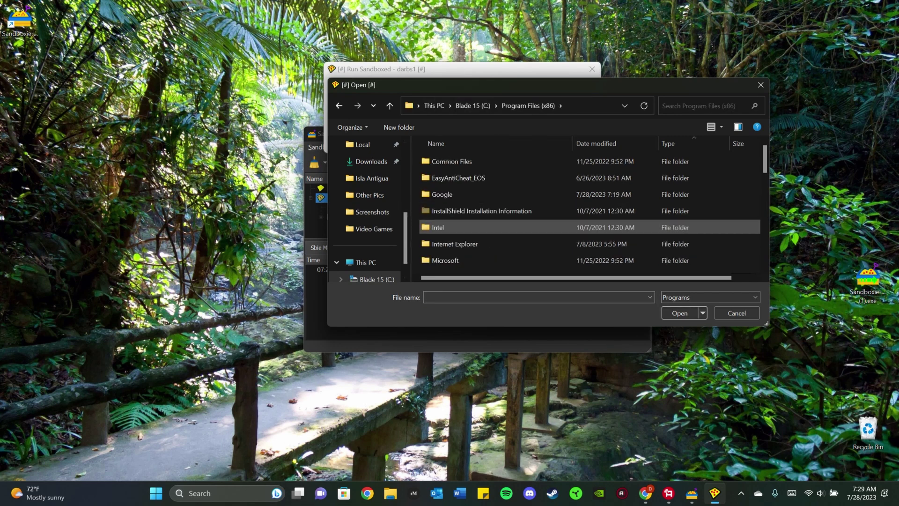
scroll(515, 232, down, 5)
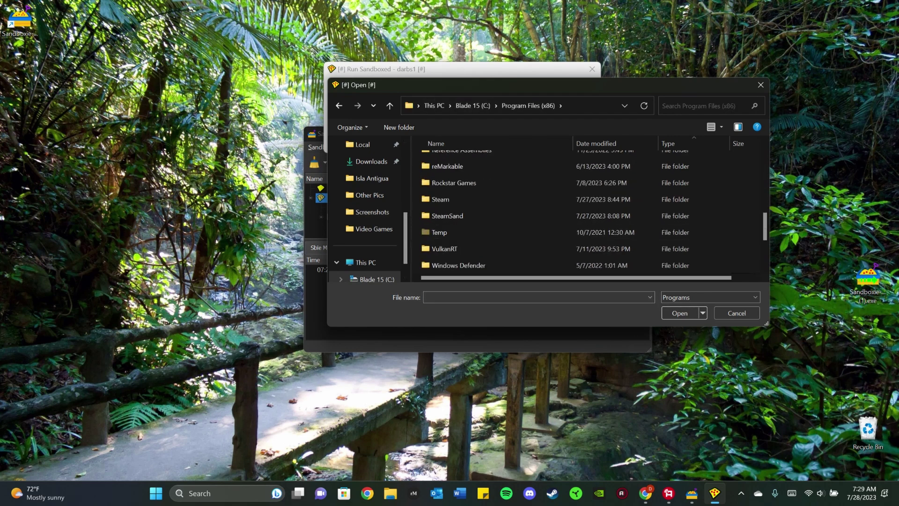
double_click(440, 199)
scroll(445, 213, down, 10)
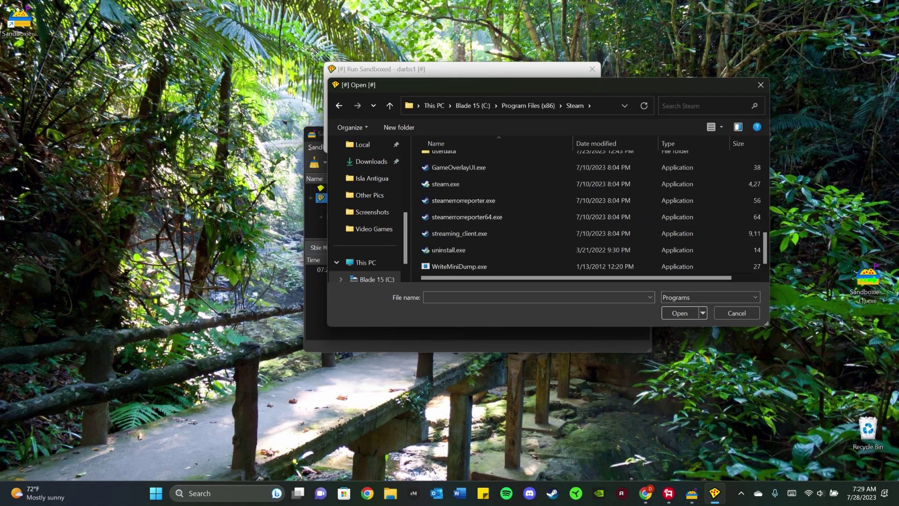
click(445, 184)
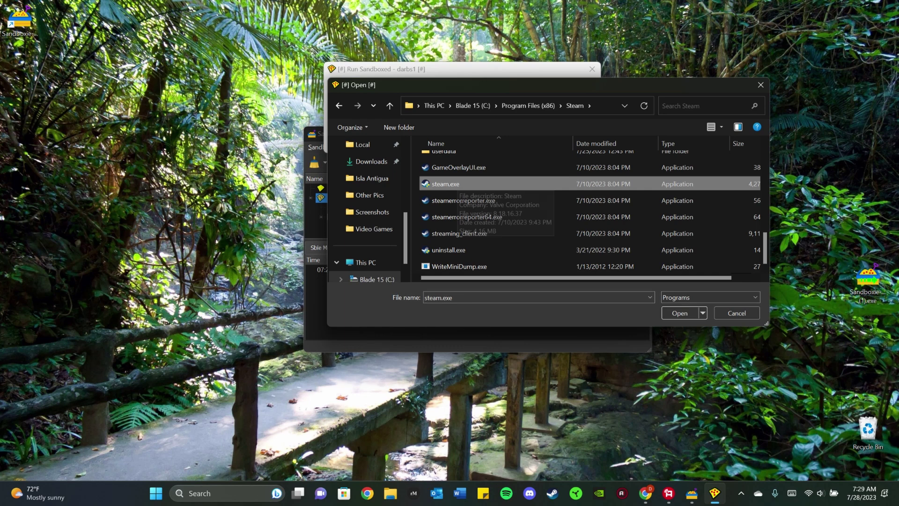
click(680, 313)
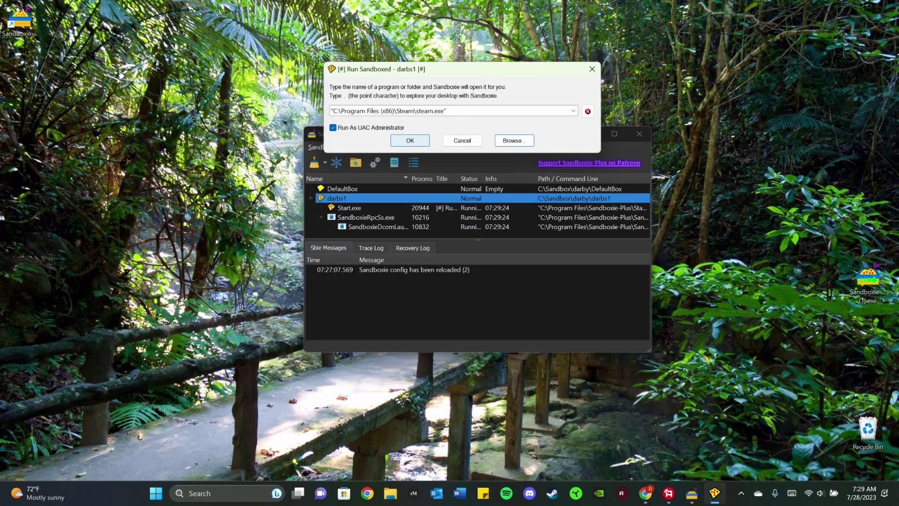
Launch Steam in the sandbox, approving the User Account Control request, and bring its account selection window in front of Sandboxie-Plus
click(409, 140)
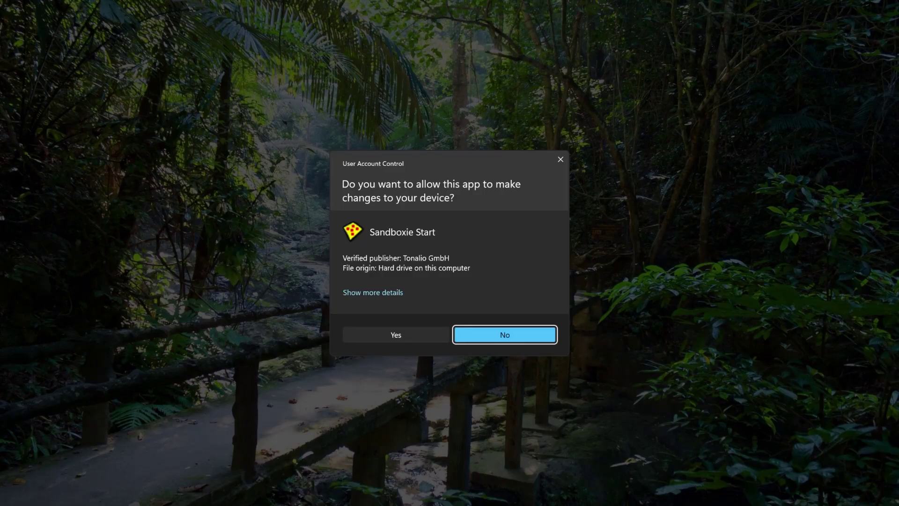
click(395, 335)
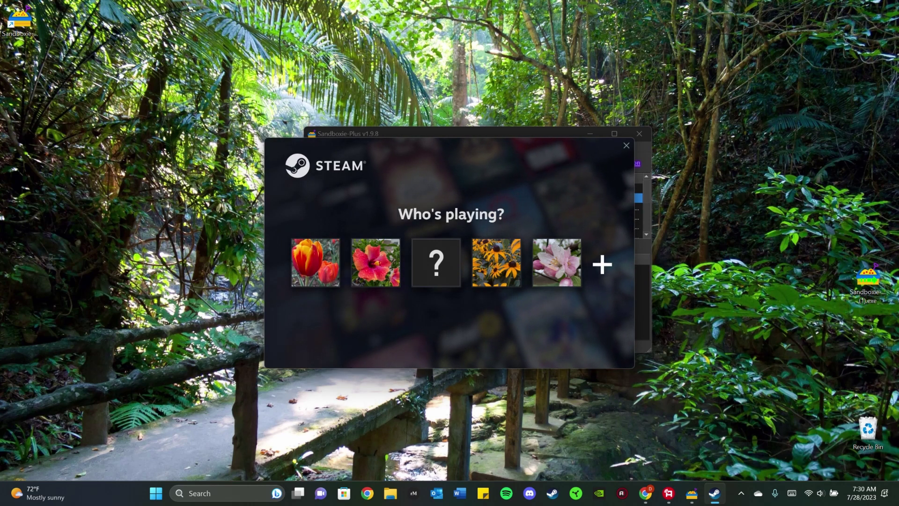
drag(466, 132, 534, 107)
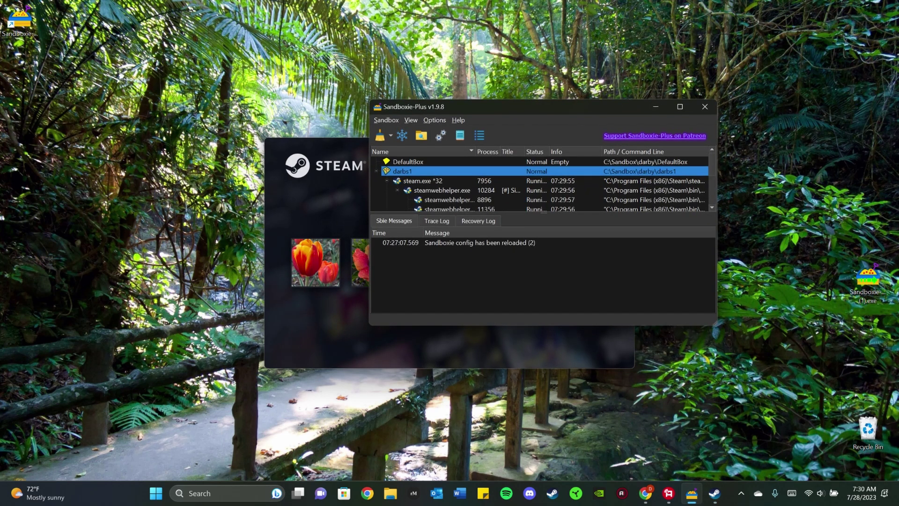
click(329, 208)
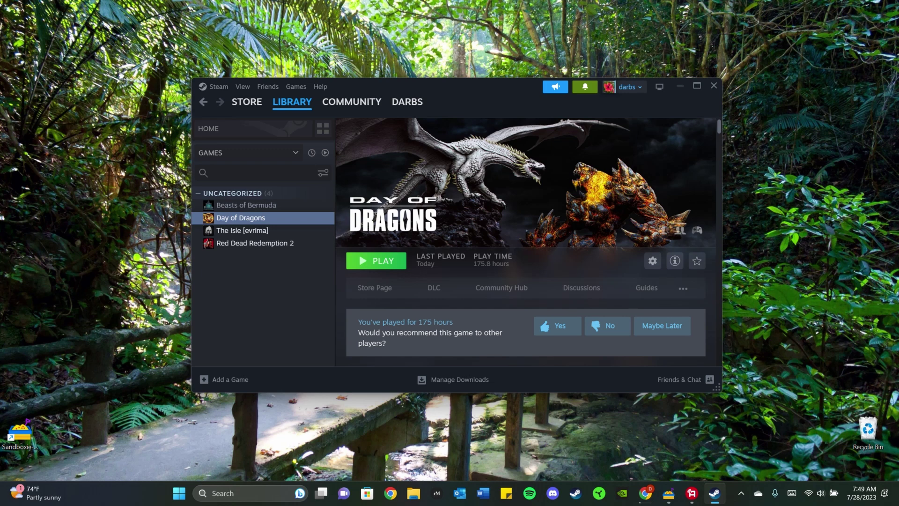
Open the properties of Day of Dragons in the Steam library, examine its launch options text, and close the properties
right_click(242, 219)
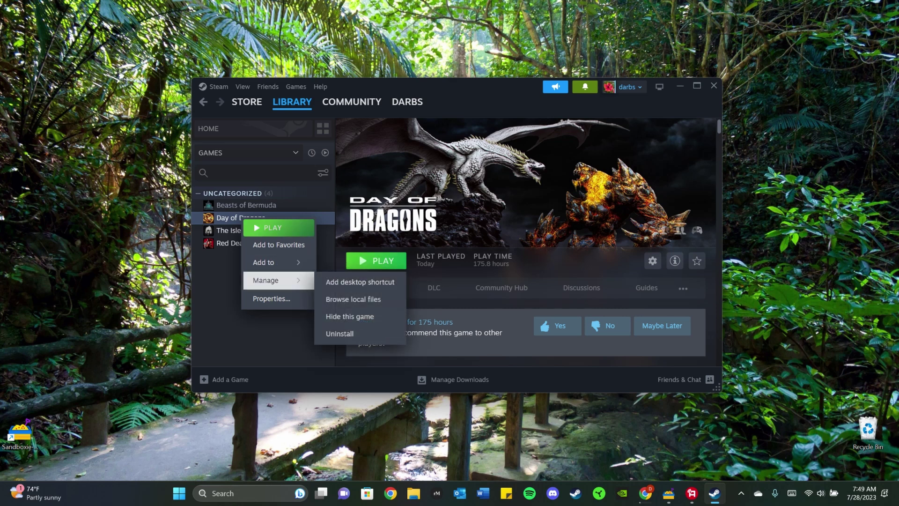
click(271, 298)
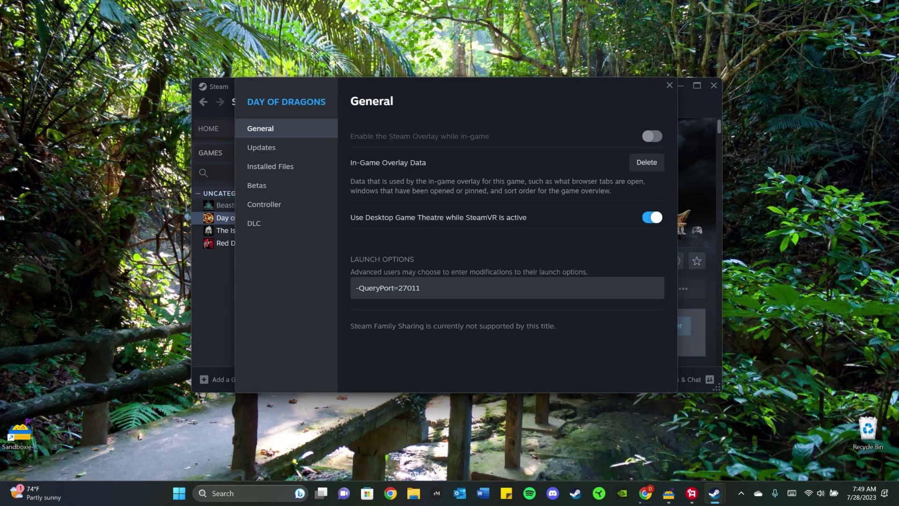
drag(423, 288, 354, 288)
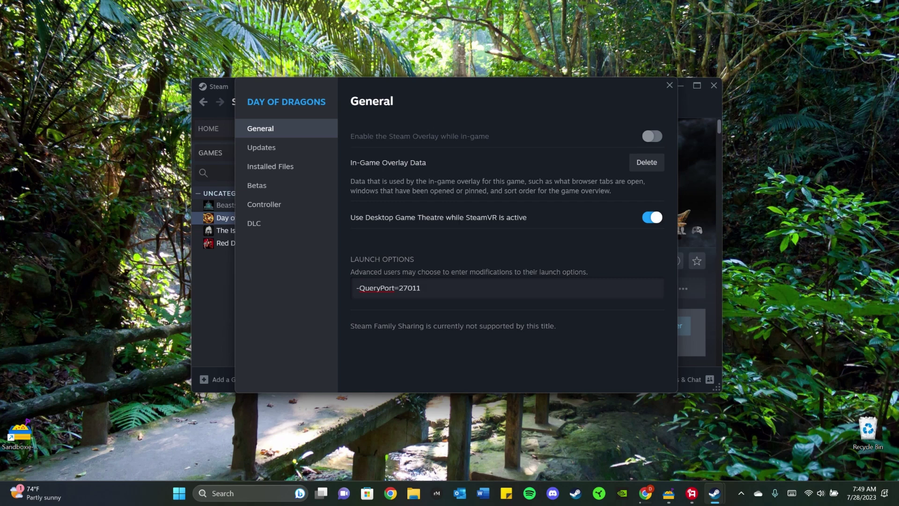
drag(355, 288, 422, 288)
click(421, 288)
key(shift+Left)
key(shift+Left)
key(Right)
key(shift+Left)
key(shift+Left)
key(Right)
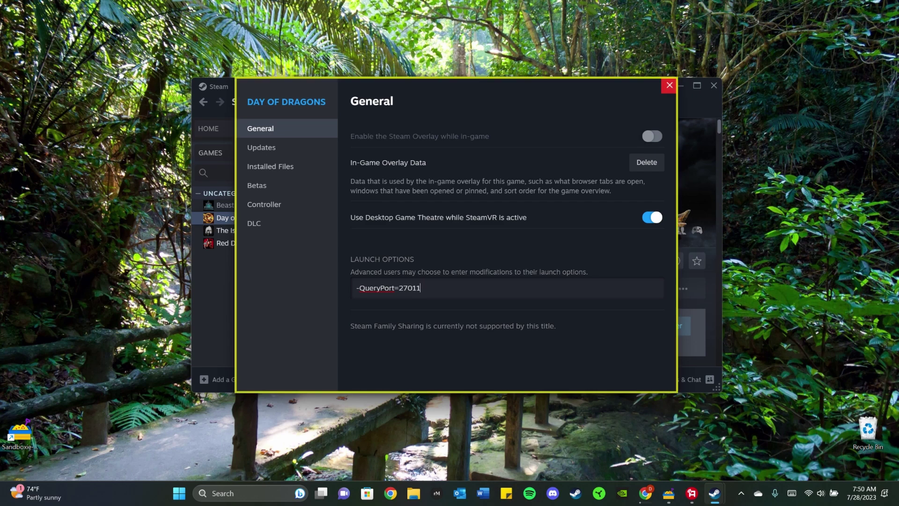
click(669, 85)
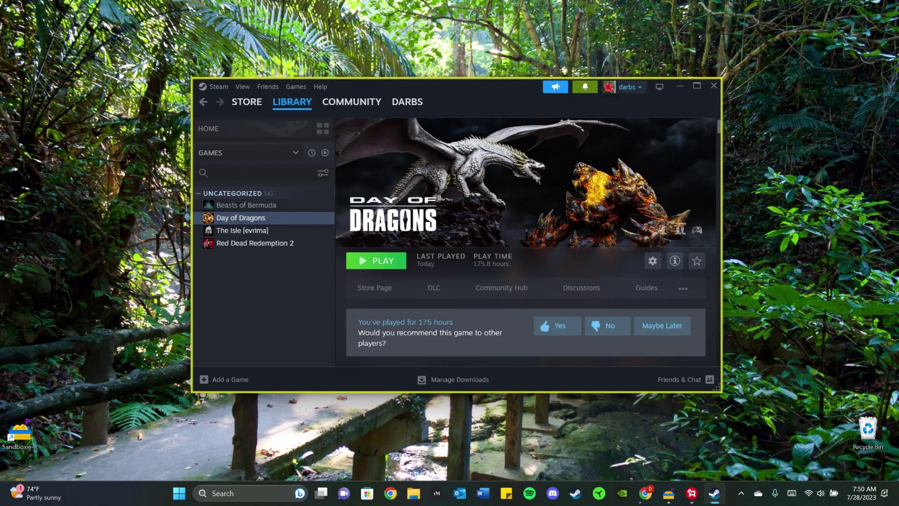
Close the Steam window and terminate all programs running in the darbs1 sandbox
click(714, 85)
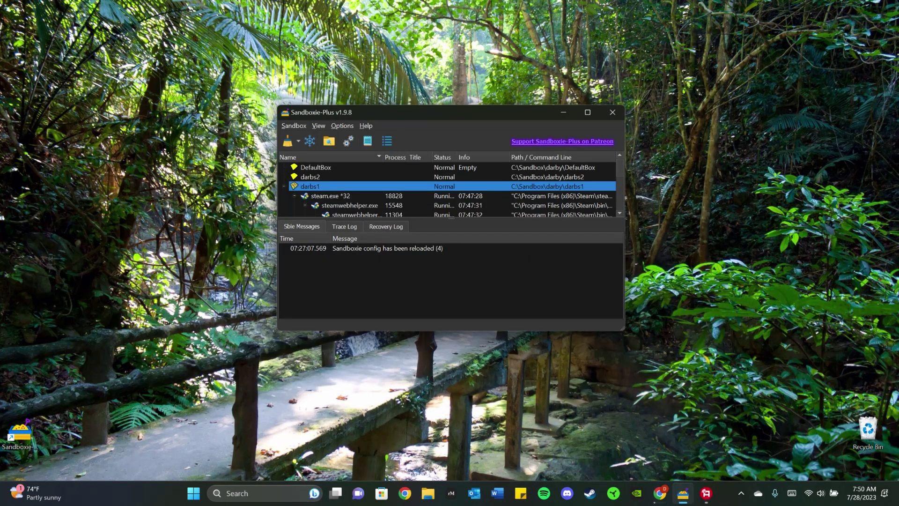
right_click(308, 186)
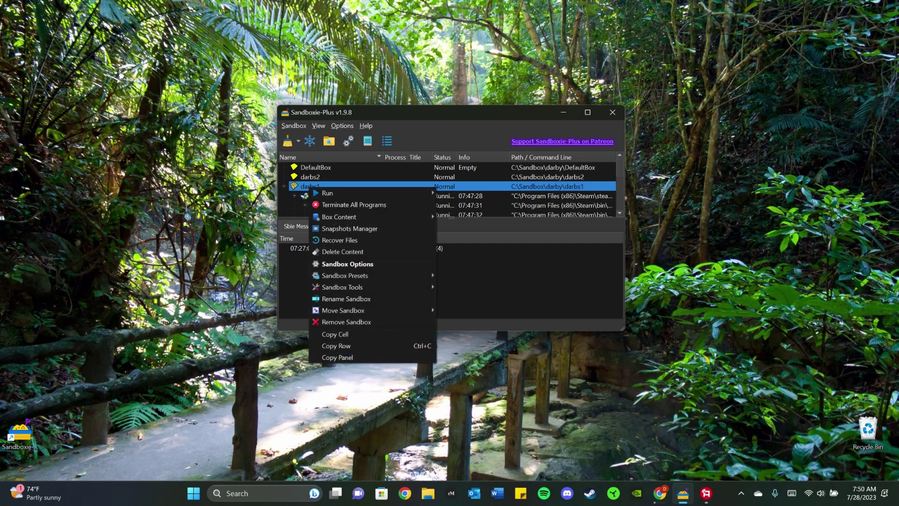
click(349, 205)
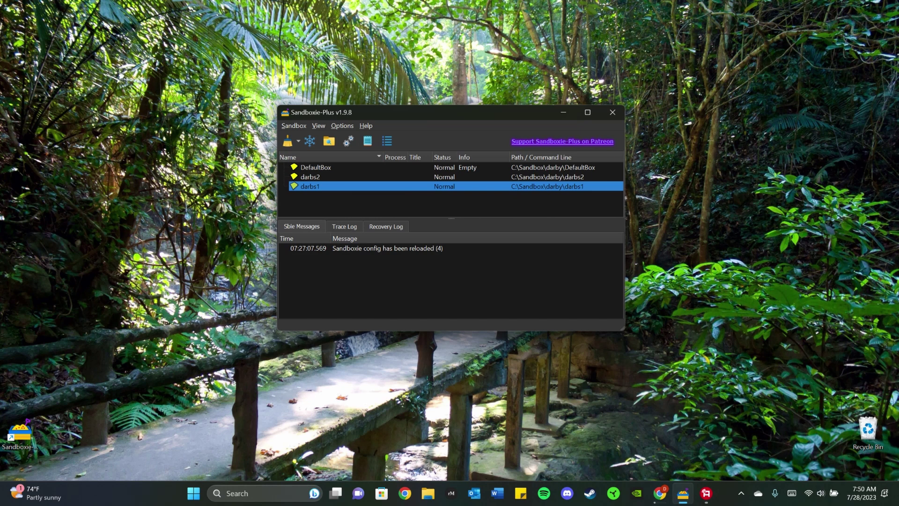
right_click(305, 187)
mouse_move(355, 191)
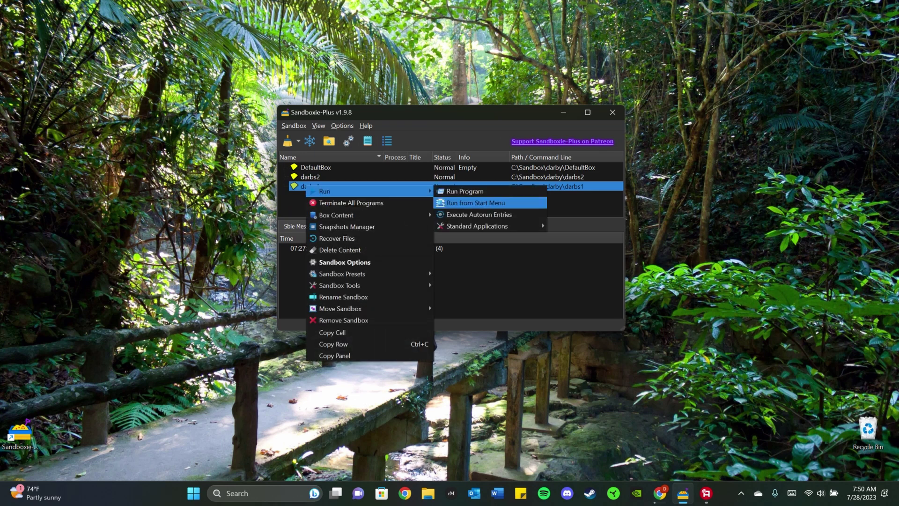
key(Escape)
key(Escape)
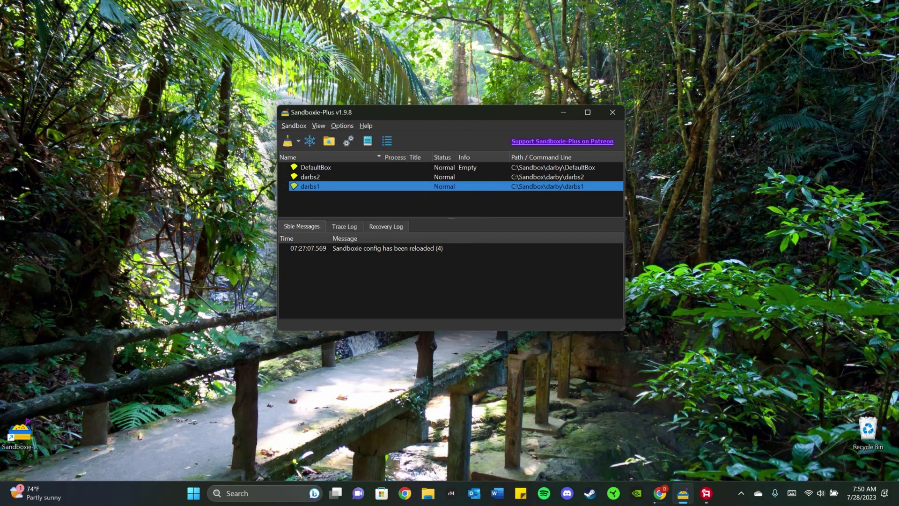
click(365, 204)
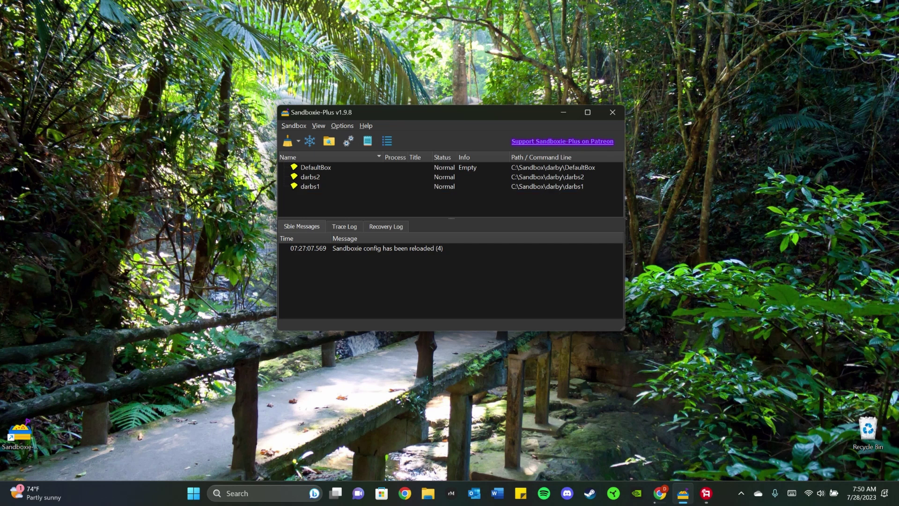